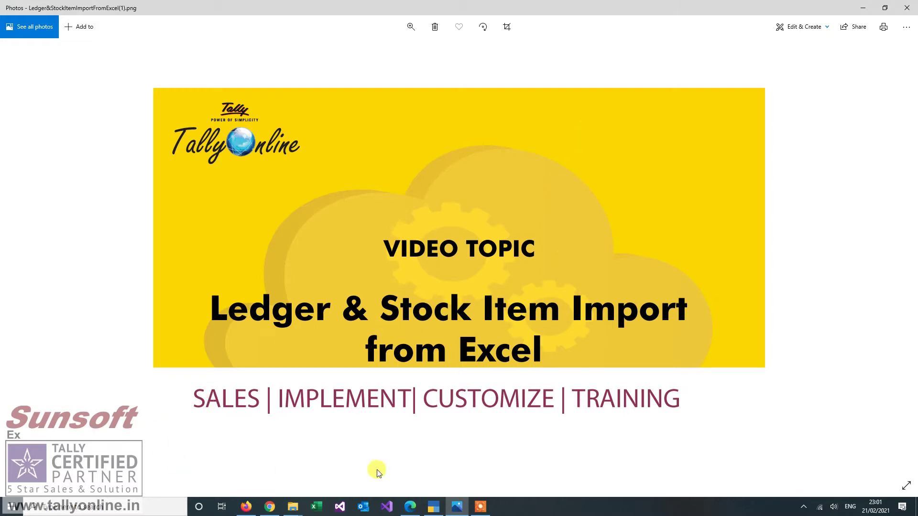
# Switch from the Photos title image to TallyPrime
pyautogui.click(438, 508)
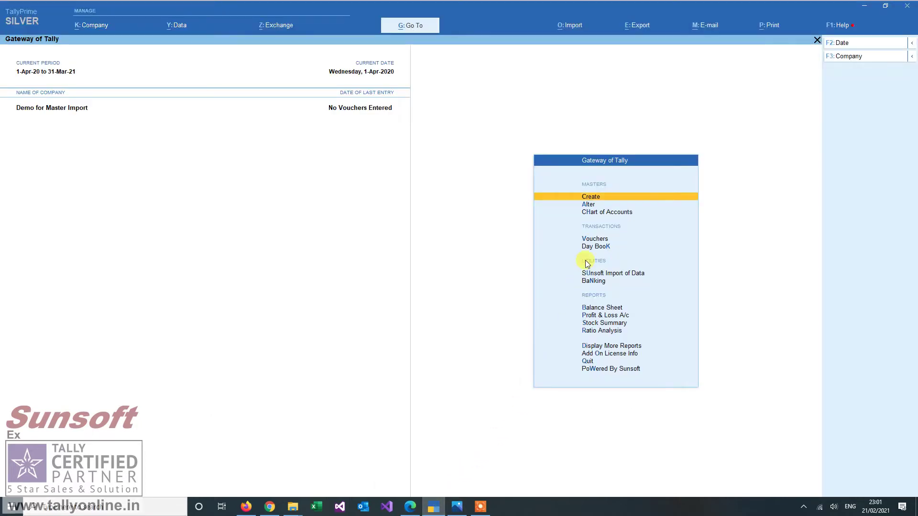
# Load the Demo for Master Import company, skipping Demo Company's login prompt
pyautogui.hotkey('alt', 'F3')
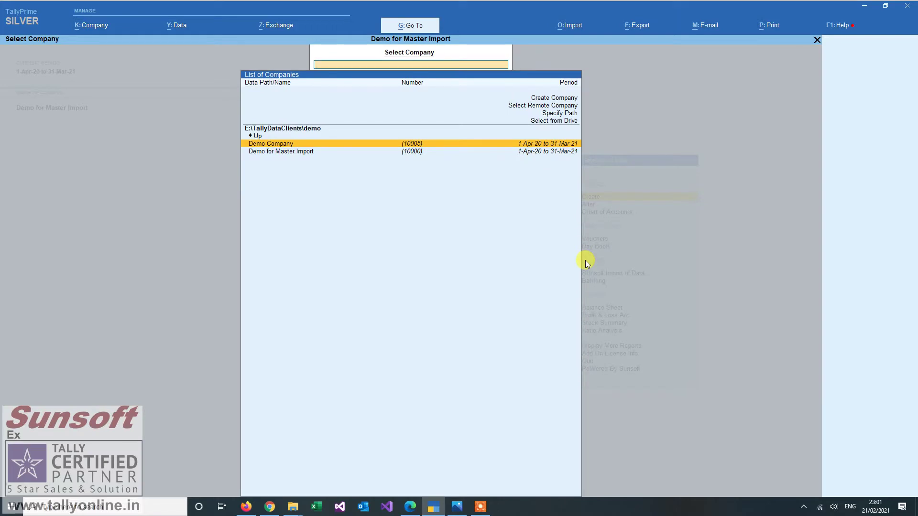
pyautogui.press('Return')
pyautogui.press('Escape')
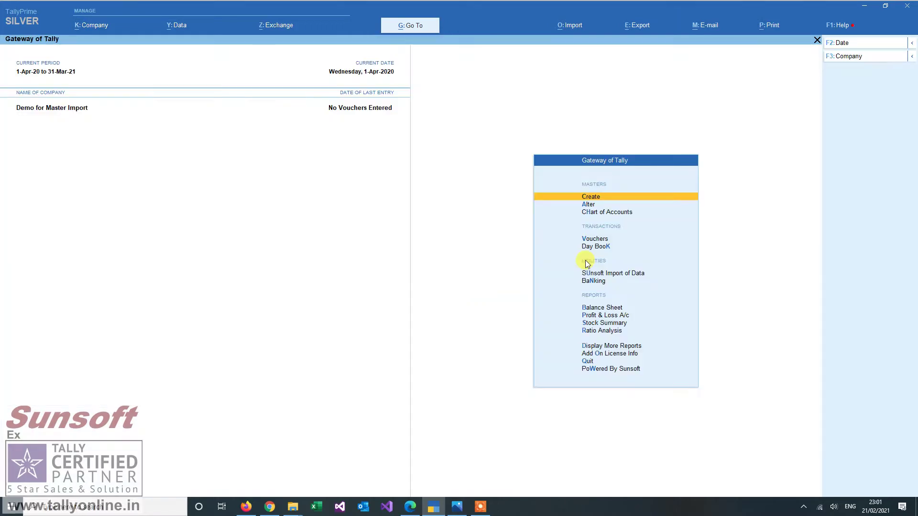
pyautogui.hotkey('alt', 'F3')
pyautogui.press('Down')
pyautogui.press('Return')
pyautogui.press('F3')
pyautogui.press('Up')
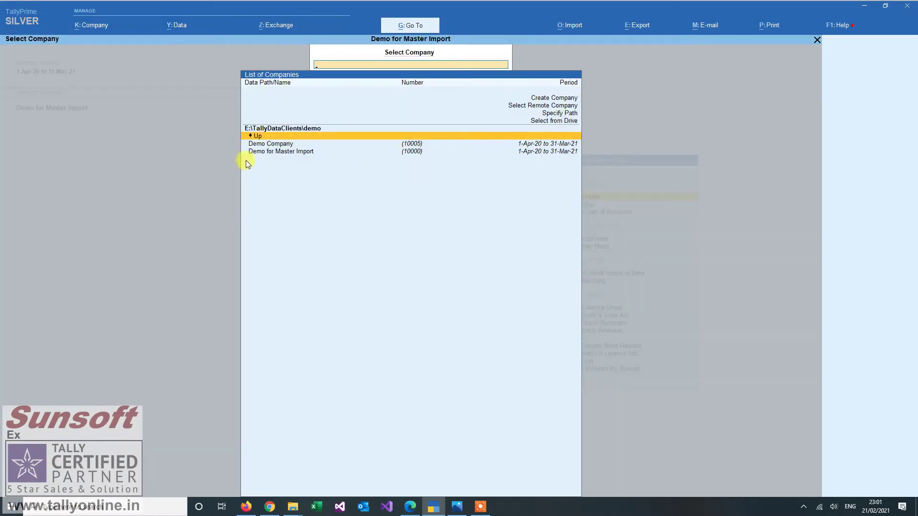
pyautogui.click(257, 152)
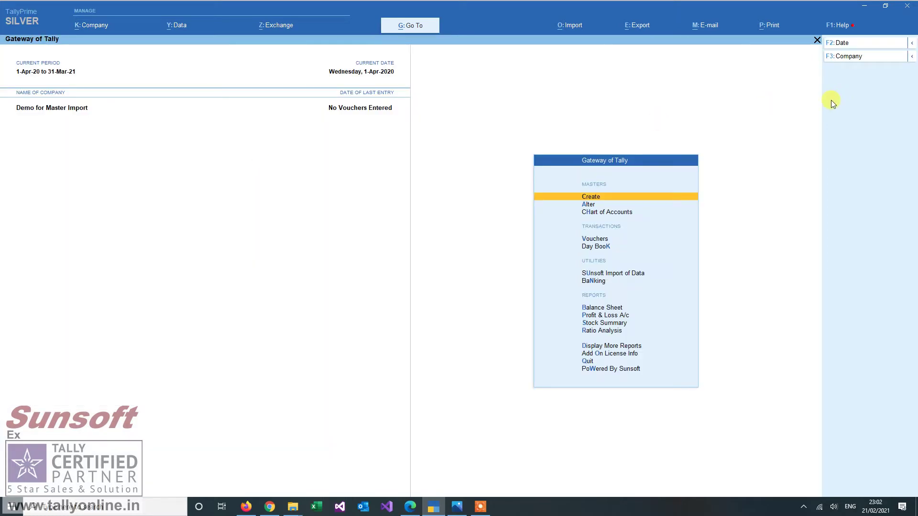
# Review the Chart of Accounts ledger list, which holds only default ledgers
pyautogui.press('Down')
pyautogui.press('Down')
pyautogui.press('Return')
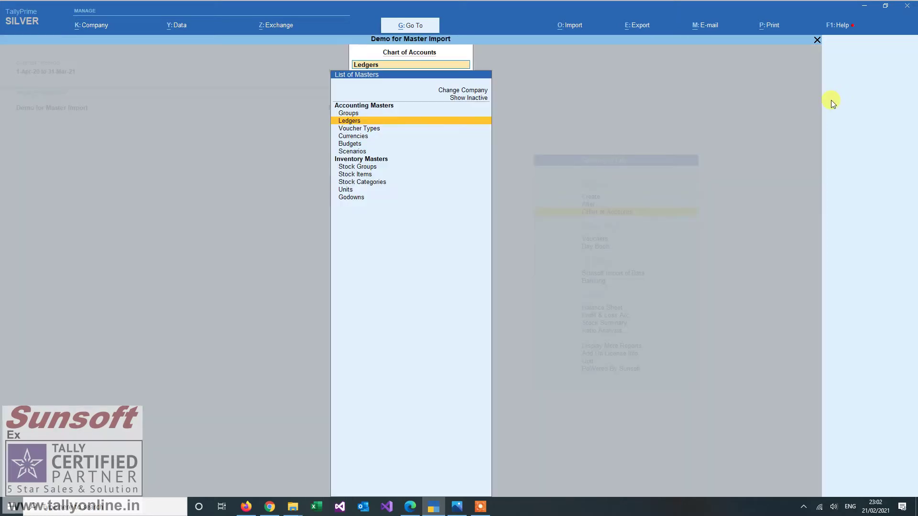
pyautogui.press('Down')
pyautogui.press('Up')
pyautogui.press('Return')
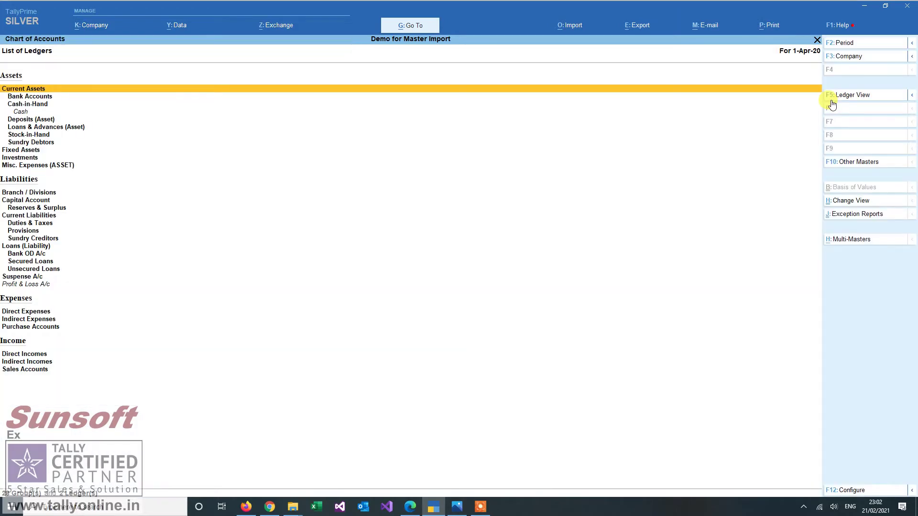
pyautogui.press('Escape')
# Check the Stock Groups, Stock Items and Units lists, finding no units yet
pyautogui.press('Down')
pyautogui.press('Down')
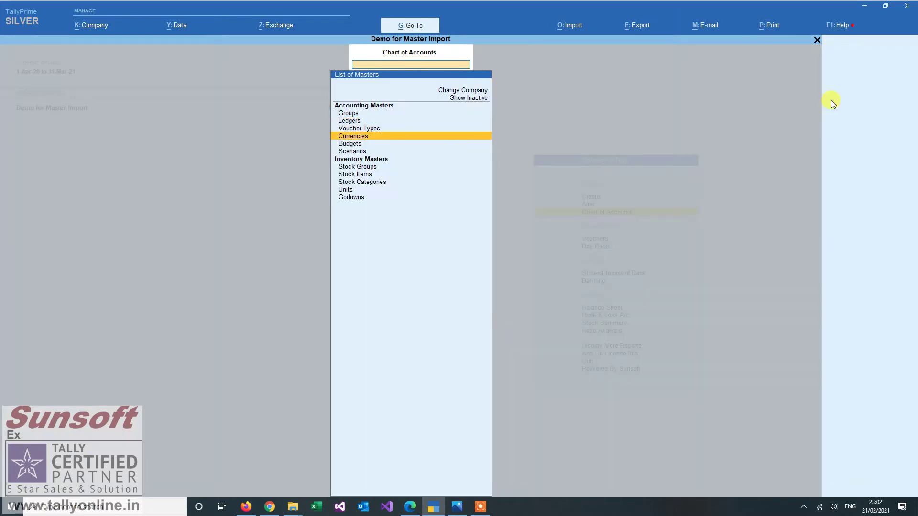
pyautogui.press('Down')
pyautogui.press('Down')
pyautogui.press('Down')
pyautogui.press('Return')
pyautogui.press('Escape')
pyautogui.press('Down')
pyautogui.press('Return')
pyautogui.press('Escape')
pyautogui.press('Down')
pyautogui.press('Down')
pyautogui.press('Return')
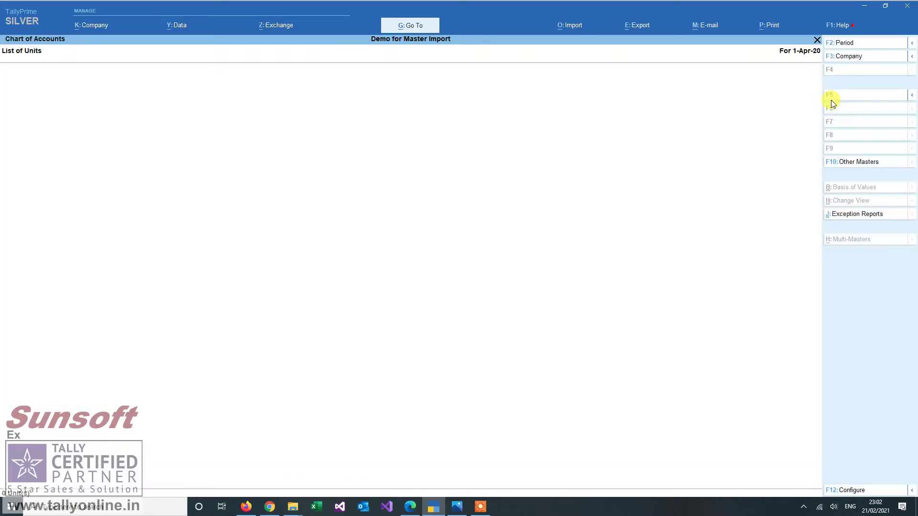
pyautogui.press('Escape')
pyautogui.press('Escape')
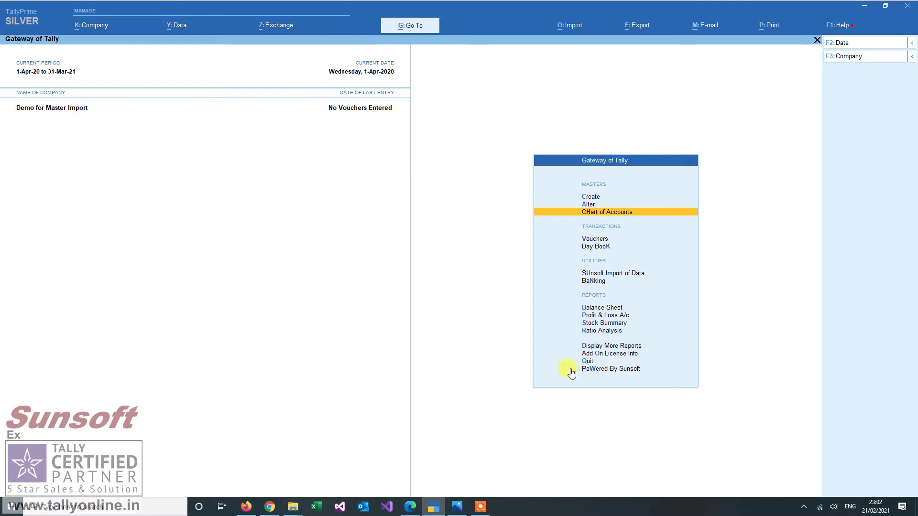
# Open the LedgerTemplate.xlsx workbook in Excel at the first ledger name
pyautogui.click(319, 506)
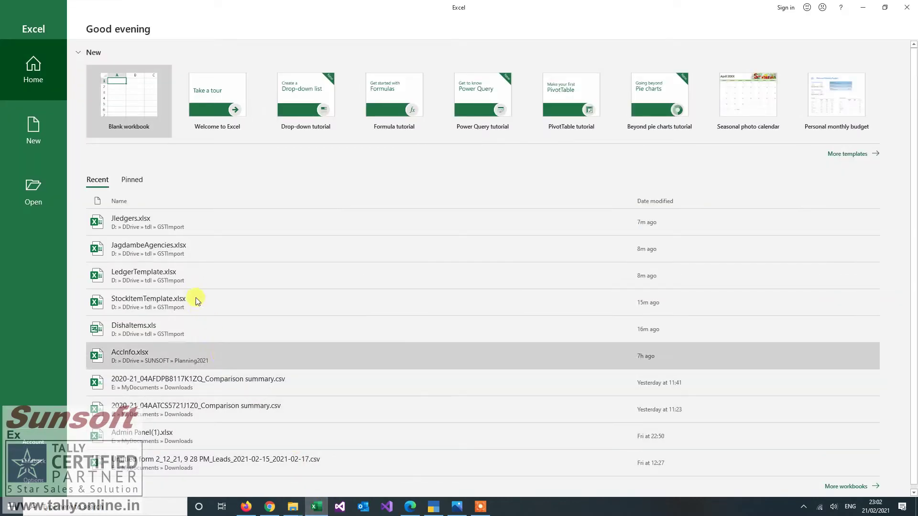
pyautogui.click(176, 270)
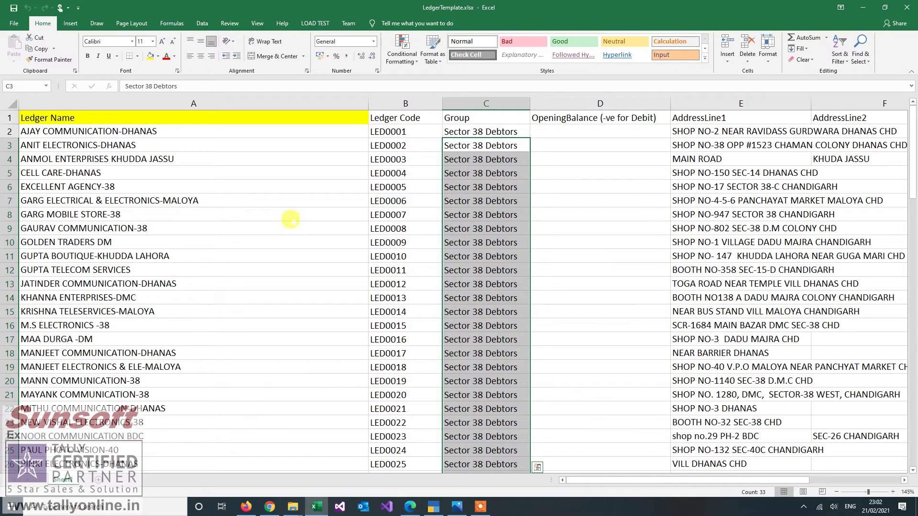
pyautogui.click(290, 220)
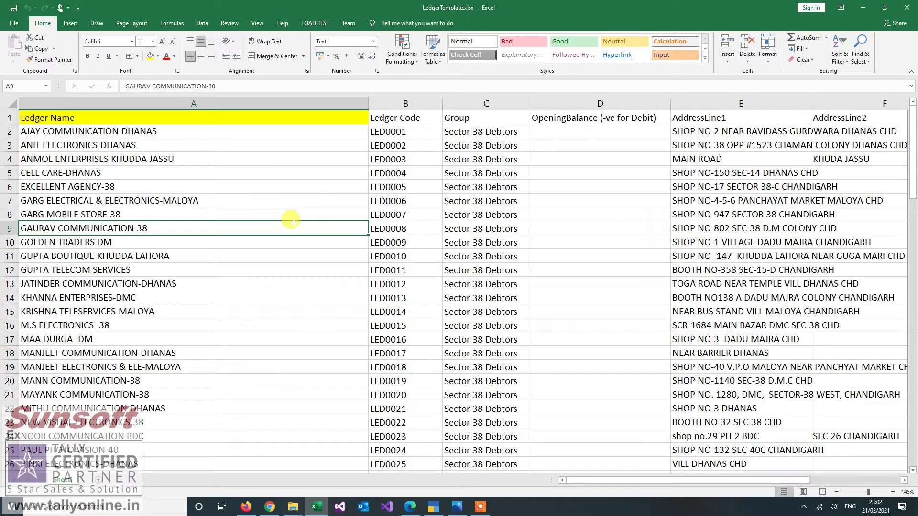
pyautogui.click(176, 127)
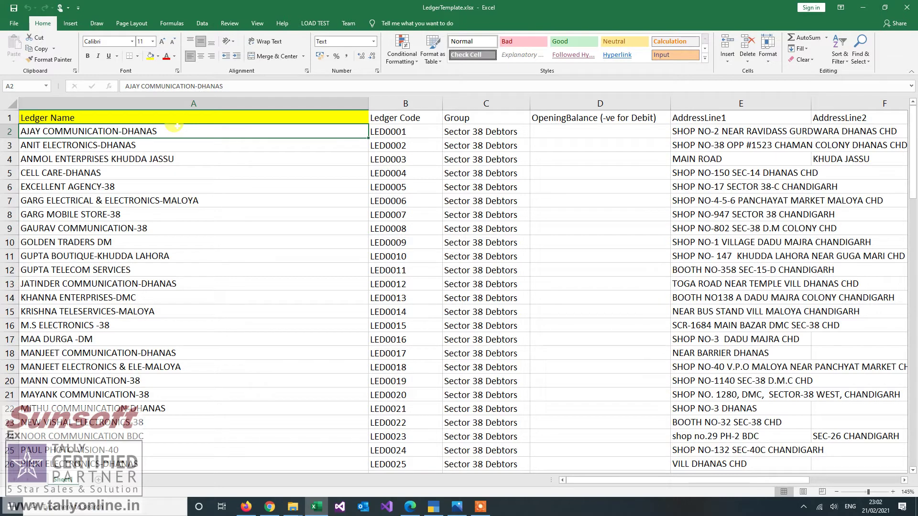
# Review the Ledger Code, Group, OpeningBalance, address, State and PIN Code columns and ledger rows
pyautogui.press('Tab')
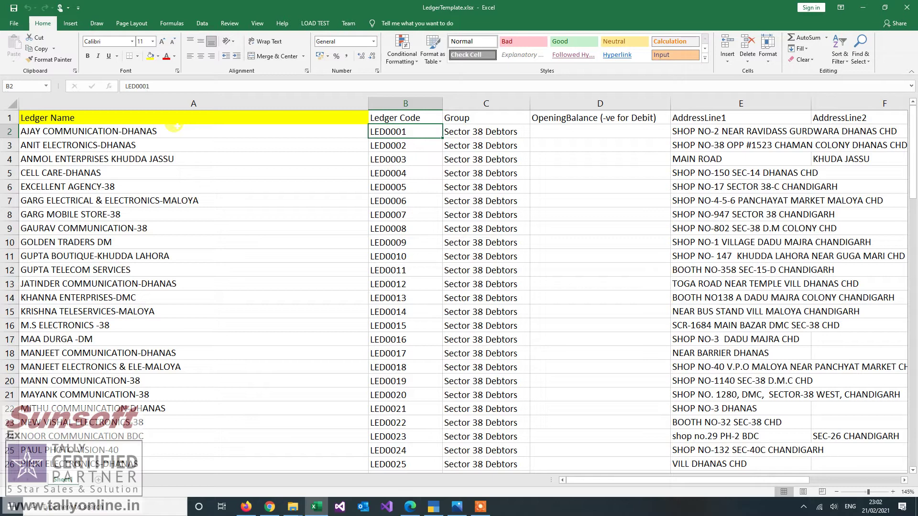
pyautogui.press('Right')
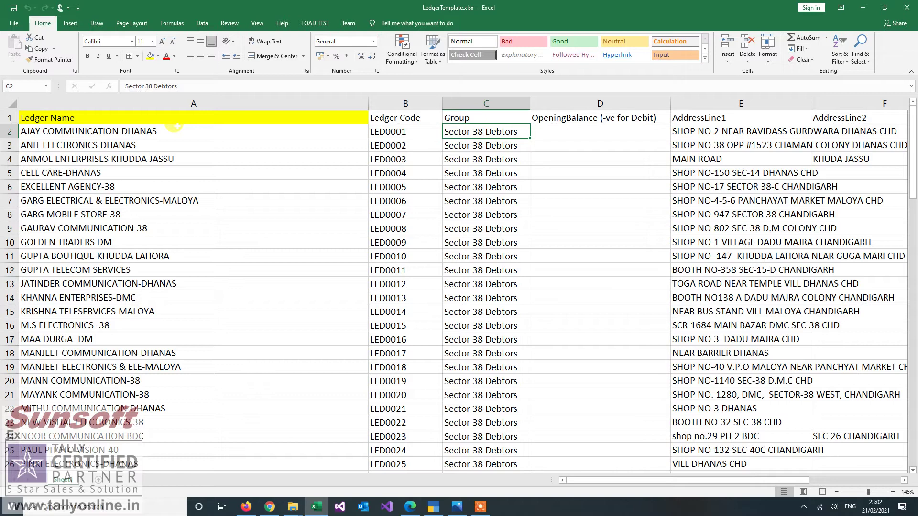
pyautogui.press('Right')
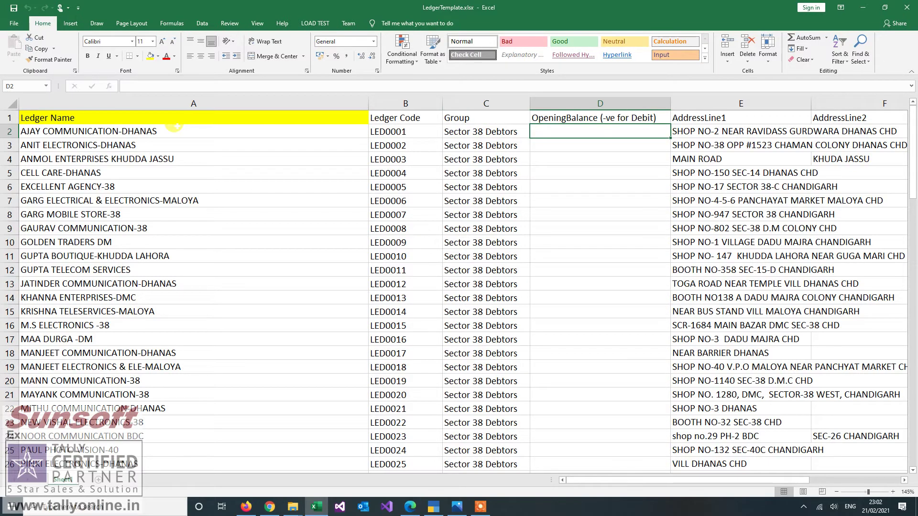
pyautogui.press('Right')
pyautogui.press('Right')
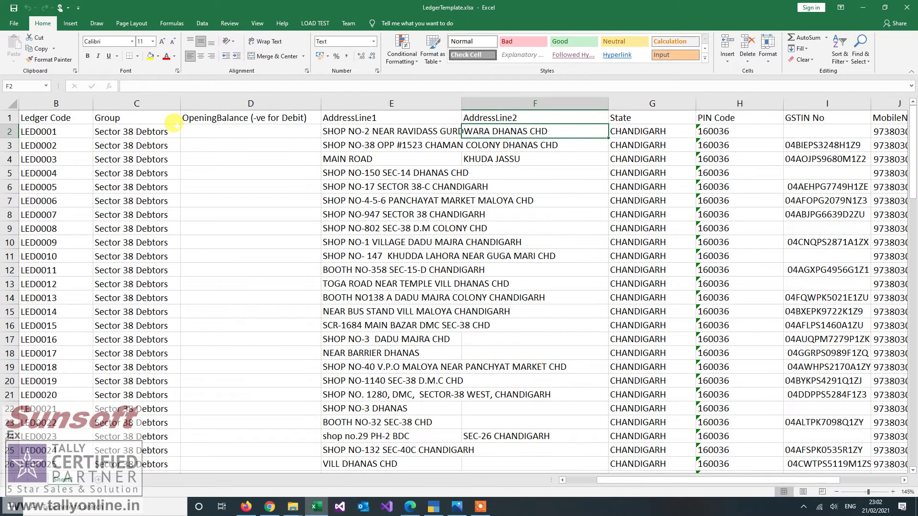
pyautogui.press('Right')
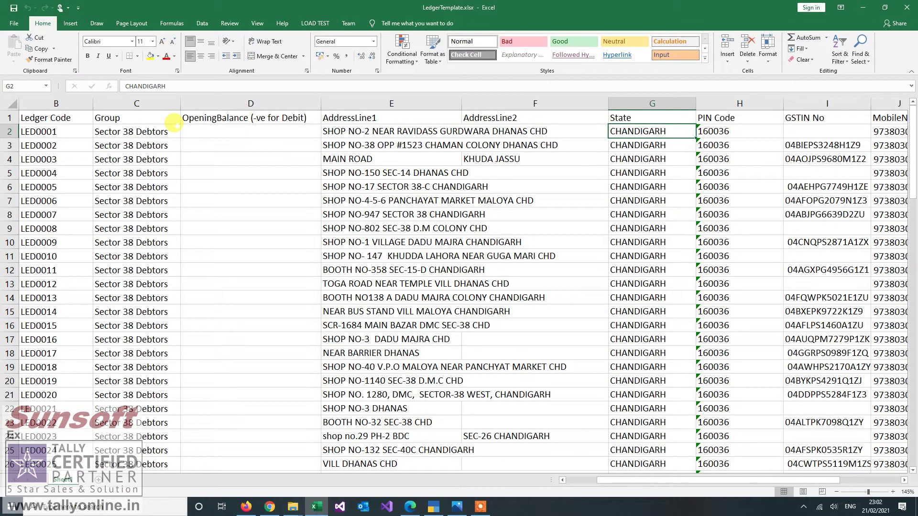
pyautogui.press('Right')
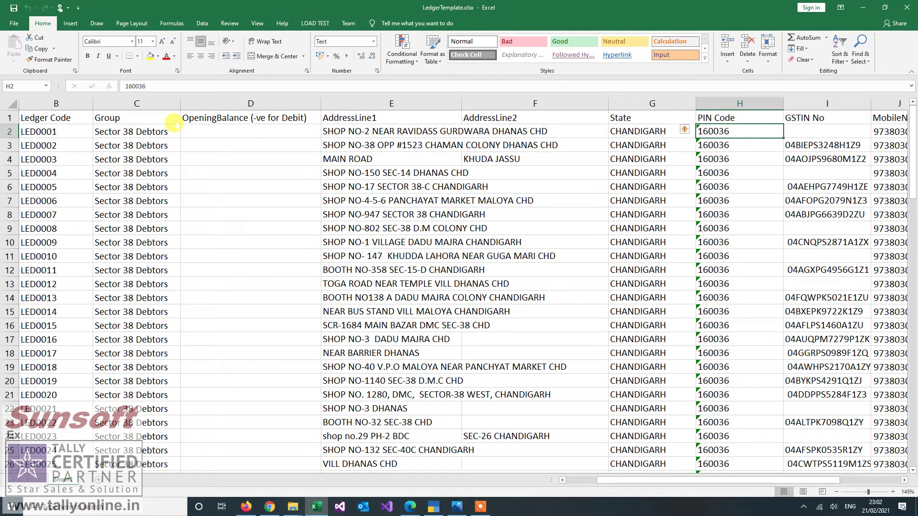
pyautogui.press('Right')
pyautogui.press('Right')
pyautogui.press('Right')
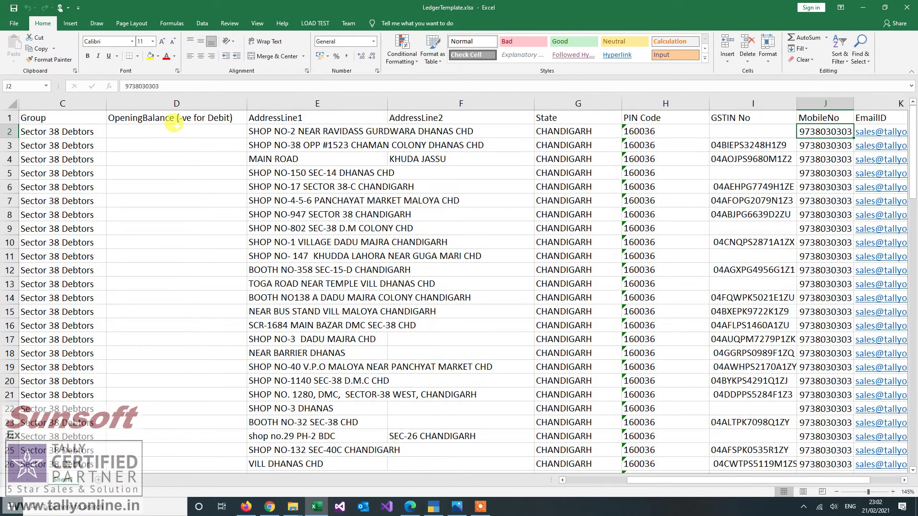
pyautogui.press('Left')
pyautogui.press('Left')
pyautogui.press('Left')
pyautogui.press('Left')
pyautogui.press('Left')
pyautogui.press('Left')
pyautogui.press('Left')
pyautogui.press('Left')
pyautogui.press('Left')
pyautogui.press('Left')
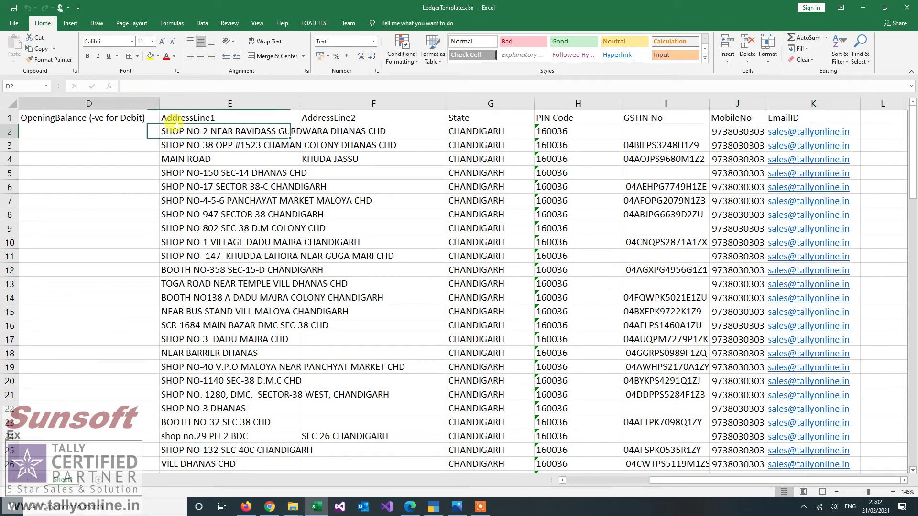
pyautogui.press('Down')
pyautogui.press('Down')
pyautogui.press('Down')
pyautogui.press('Down')
pyautogui.press('Down')
pyautogui.press('Down')
pyautogui.press('Down')
pyautogui.press('Down')
pyautogui.press('Down')
pyautogui.press('Down')
pyautogui.press('Down')
pyautogui.press('Down')
pyautogui.press('Down')
pyautogui.press('Down')
pyautogui.press('Down')
pyautogui.press('Down')
pyautogui.press('Down')
pyautogui.press('Down')
pyautogui.press('Down')
pyautogui.press('Down')
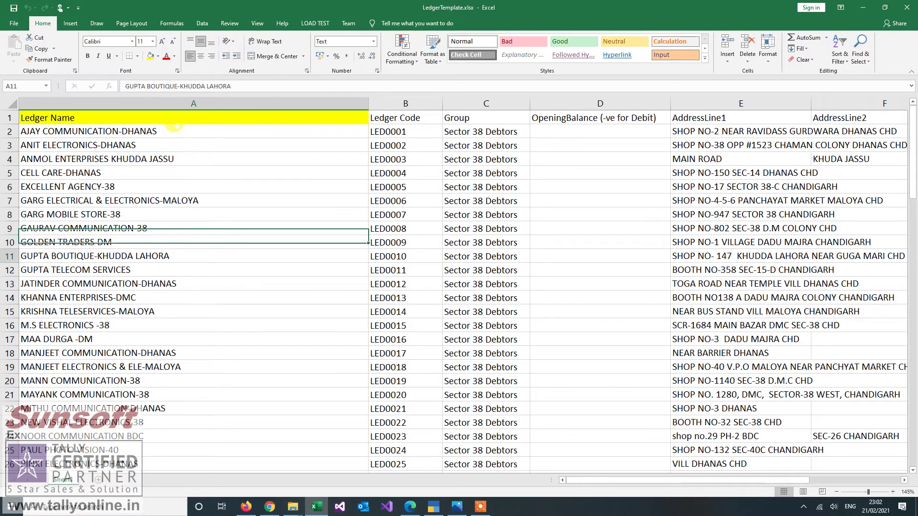
pyautogui.press('Down')
pyautogui.press('Down')
pyautogui.press('Down')
pyautogui.press('Down')
pyautogui.press('Down')
pyautogui.press('Down')
pyautogui.press('Down')
pyautogui.press('Down')
pyautogui.press('Down')
pyautogui.press('Down')
pyautogui.press('Down')
pyautogui.press('Down')
pyautogui.press('Down')
pyautogui.press('Down')
pyautogui.press('Down')
pyautogui.press('Down')
pyautogui.press('Down')
pyautogui.press('Down')
pyautogui.press('Down')
pyautogui.press('Down')
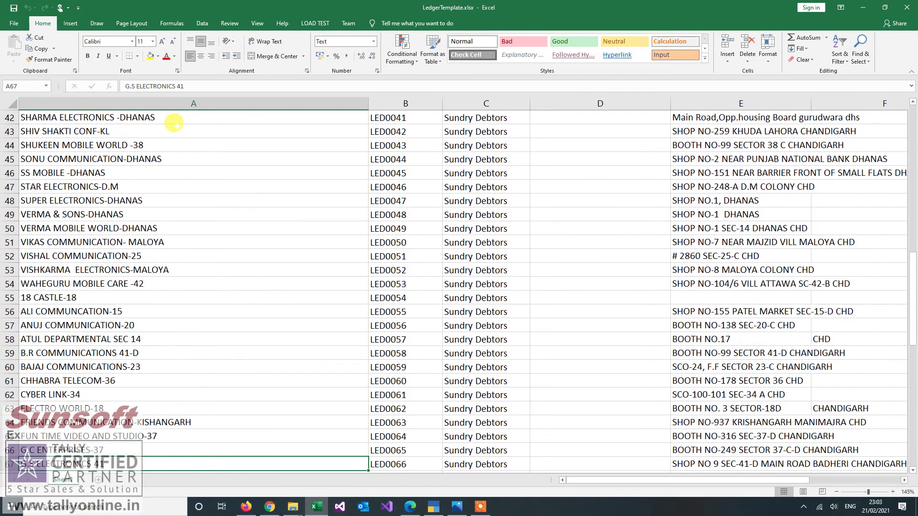
pyautogui.press('pageup')
pyautogui.press('pageup')
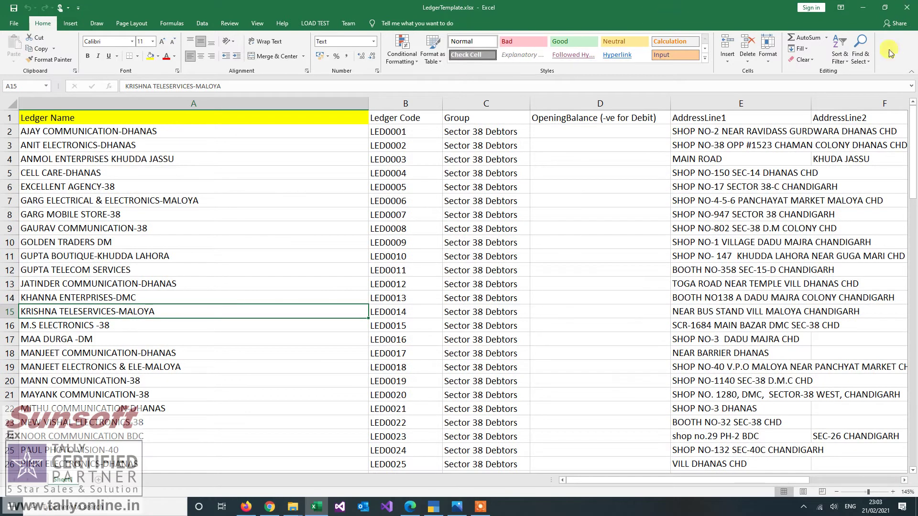
# In TallyPrime, start Sunsoft Import of Data's Import Ledgers from Excel
pyautogui.click(433, 508)
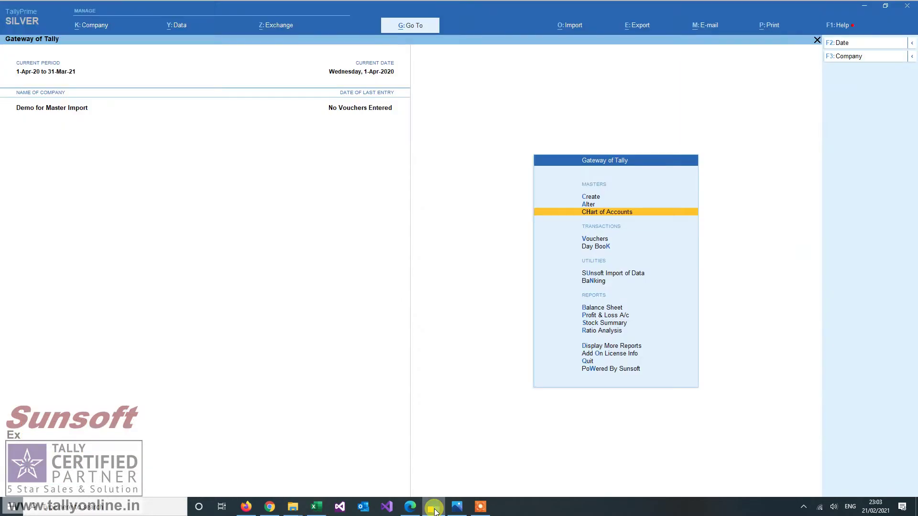
pyautogui.press('Down')
pyautogui.press('Down')
pyautogui.press('Down')
pyautogui.press('Down')
pyautogui.press('Up')
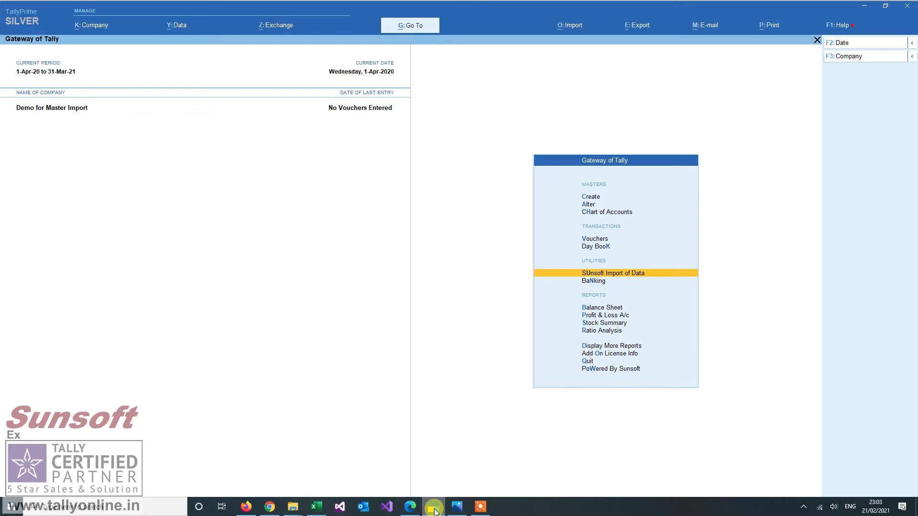
pyautogui.press('Return')
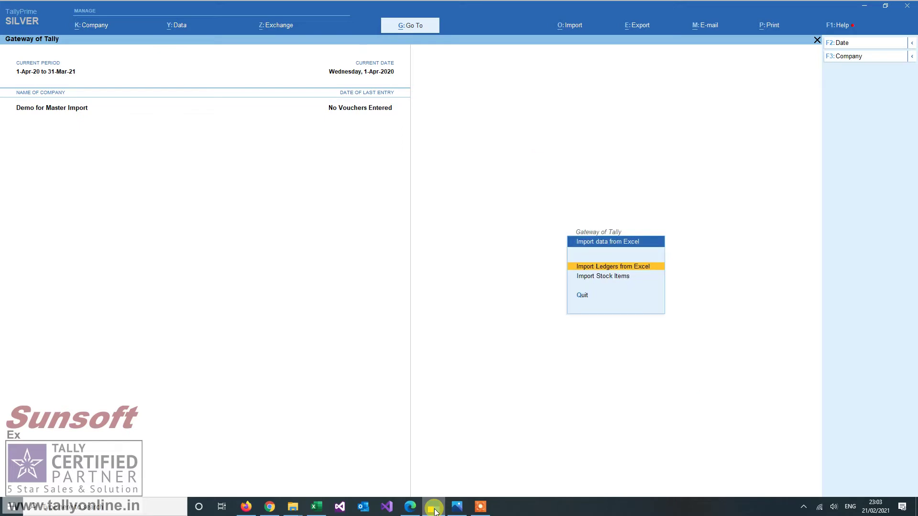
pyautogui.press('Return')
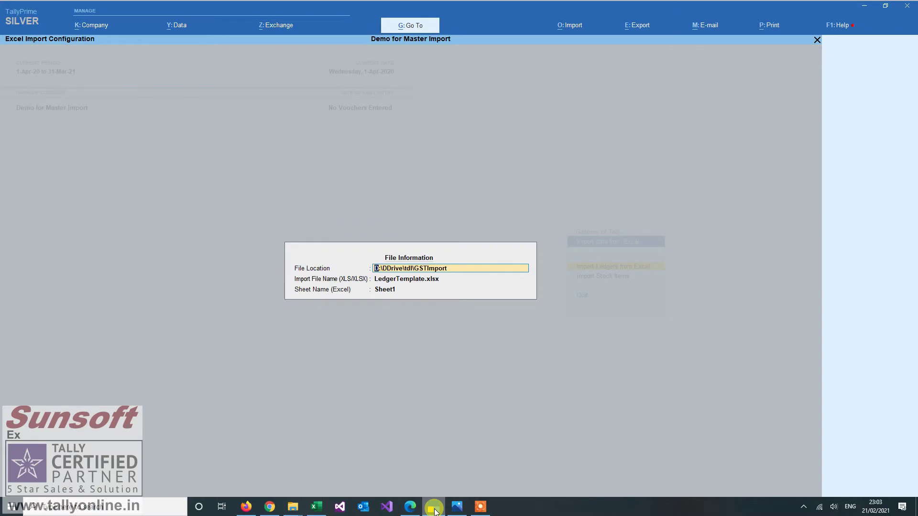
pyautogui.press('Return')
# Import the ledgers from LedgerTemplate.xlsx, Sheet1, confirming with Ctrl+A
pyautogui.press('BackSpace')
pyautogui.press('Down')
pyautogui.press('Down')
pyautogui.press('Down')
pyautogui.press('Down')
pyautogui.press('Down')
pyautogui.press('Down')
pyautogui.press('Down')
pyautogui.press('Down')
pyautogui.press('Down')
pyautogui.press('Return')
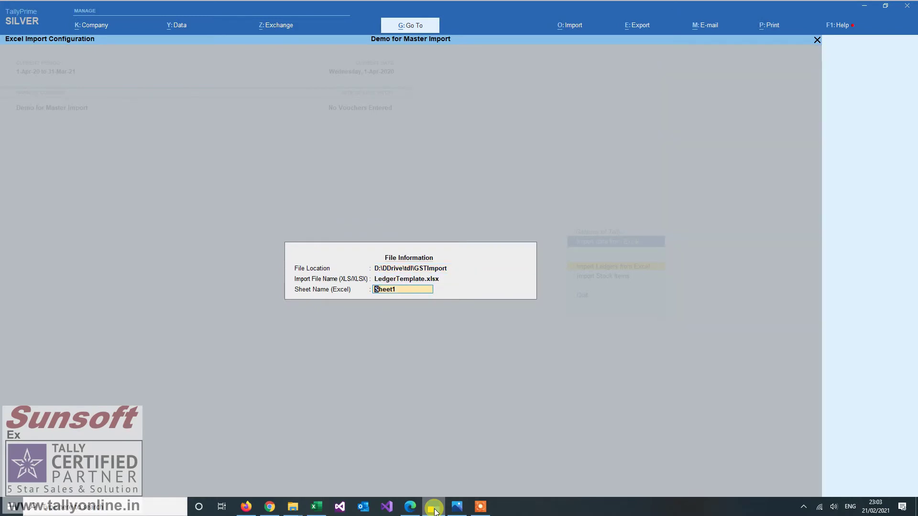
pyautogui.press('Return')
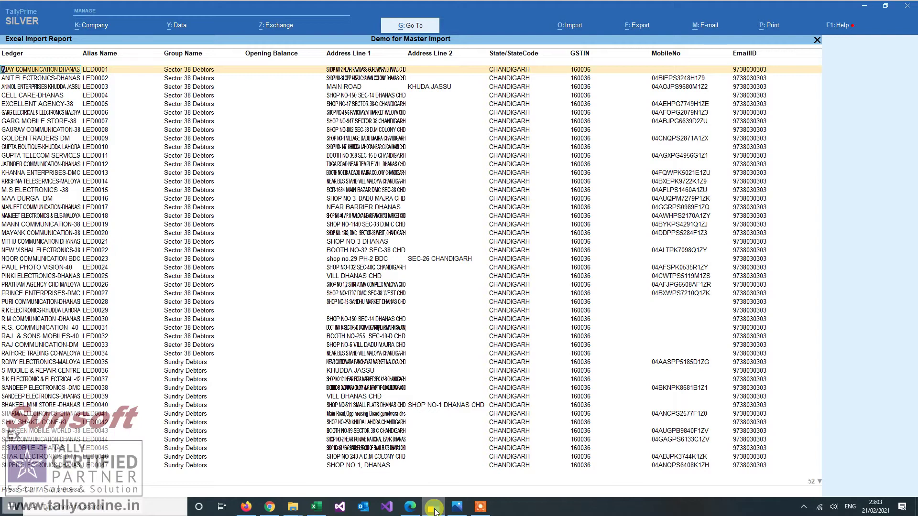
pyautogui.press('ctrl')
pyautogui.hotkey('ctrl', 'a')
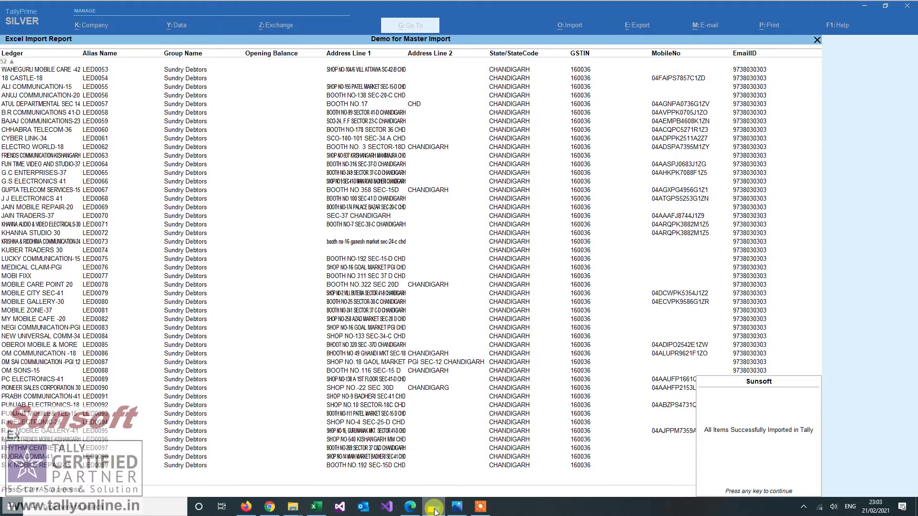
# Open the imported ledger FUN TIME VIDEO AND STUDIO-37 through Alter > Ledger
pyautogui.press('Return')
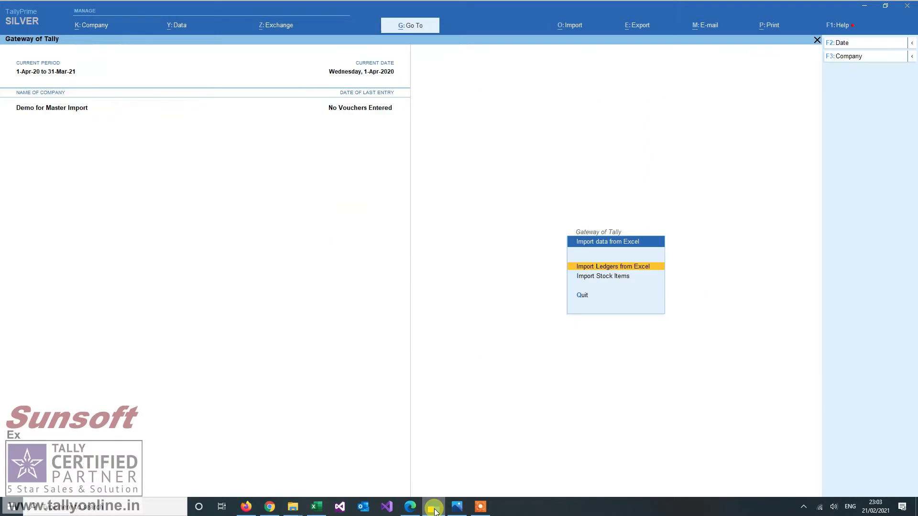
pyautogui.press('Escape')
pyautogui.press('Escape')
pyautogui.press('n')
pyautogui.press('Down')
pyautogui.press('Return')
pyautogui.press('Down')
pyautogui.press('Return')
pyautogui.press('Down')
pyautogui.press('Down')
pyautogui.press('Down')
pyautogui.press('Down')
pyautogui.press('Down')
pyautogui.press('Down')
pyautogui.press('Down')
pyautogui.press('Down')
pyautogui.press('Down')
pyautogui.press('Down')
pyautogui.press('Down')
pyautogui.press('Down')
pyautogui.press('Down')
pyautogui.press('Down')
pyautogui.press('Down')
pyautogui.press('Down')
pyautogui.press('Return')
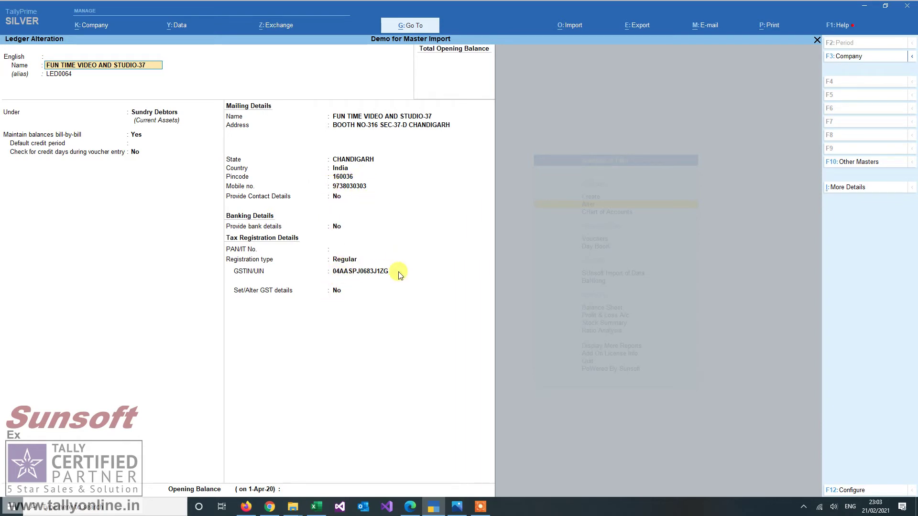
# Inspect ledger AJAY COMMUNICATION-DHANAS without changes and return to the Gateway of Tally
pyautogui.press('Escape')
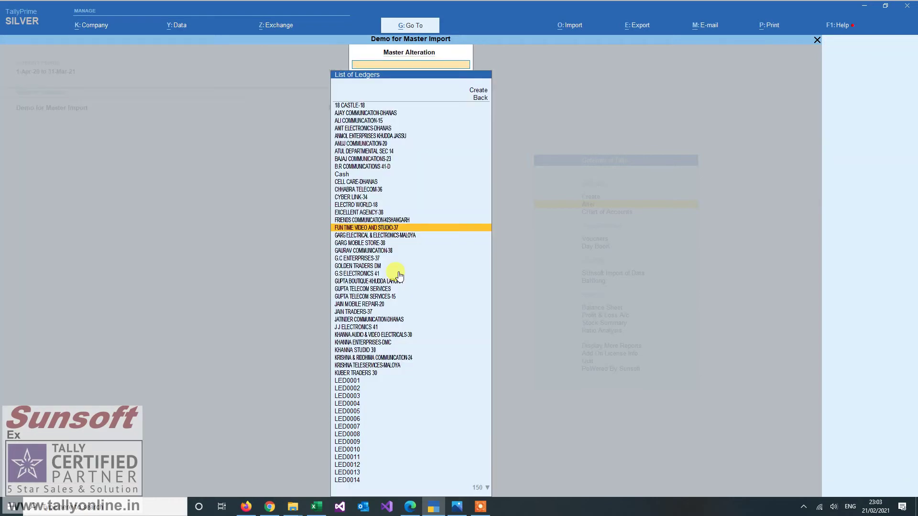
pyautogui.press('Down')
pyautogui.press('Up')
pyautogui.press('Up')
pyautogui.press('Up')
pyautogui.press('Up')
pyautogui.press('Up')
pyautogui.press('Up')
pyautogui.press('Up')
pyautogui.press('Up')
pyautogui.press('Up')
pyautogui.press('Up')
pyautogui.press('Up')
pyautogui.press('Up')
pyautogui.press('Up')
pyautogui.press('Up')
pyautogui.press('Up')
pyautogui.press('Up')
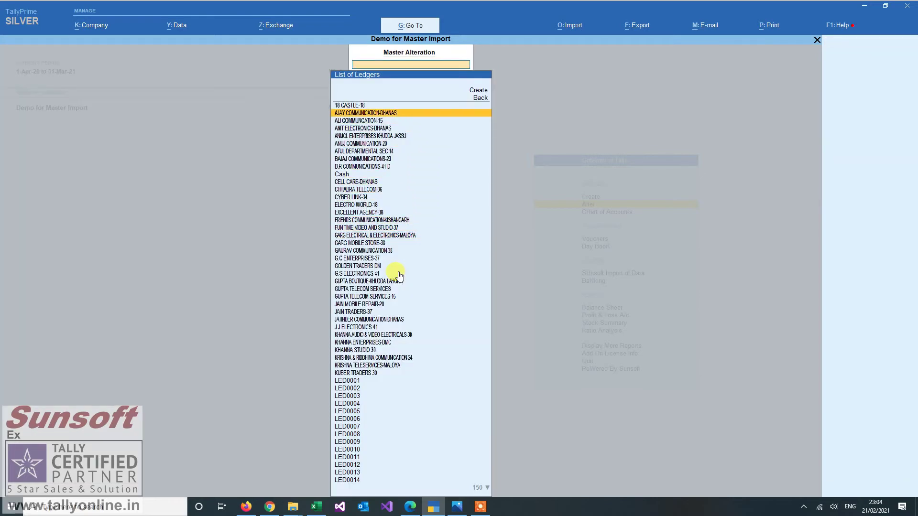
pyautogui.press('Return')
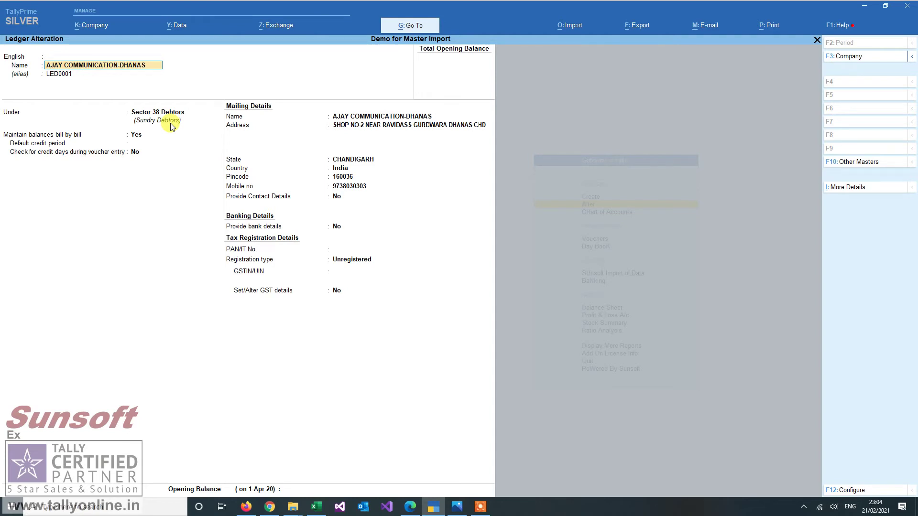
pyautogui.press('BackSpace')
pyautogui.press('Escape')
pyautogui.press('Escape')
pyautogui.press('Escape')
pyautogui.press('Up')
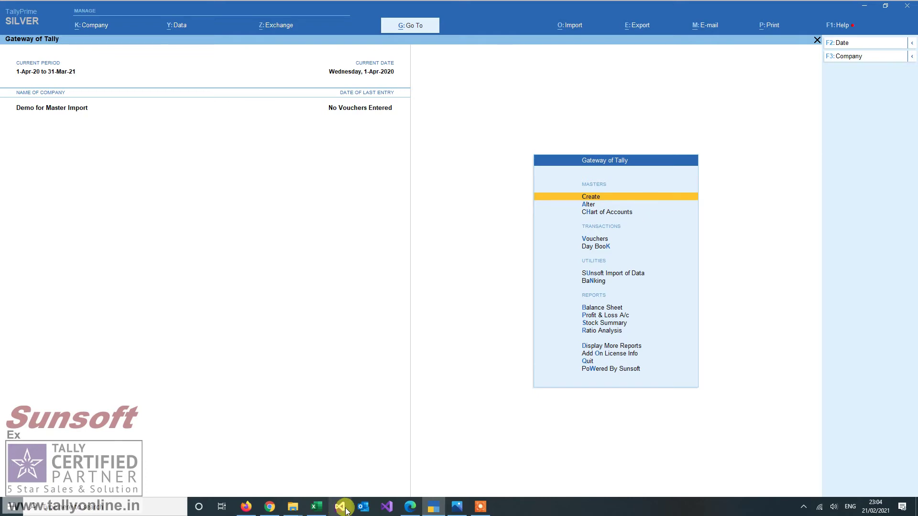
# Close LedgerTemplate.xlsx in Excel and open StockItemTemplate.xlsx
pyautogui.click(316, 507)
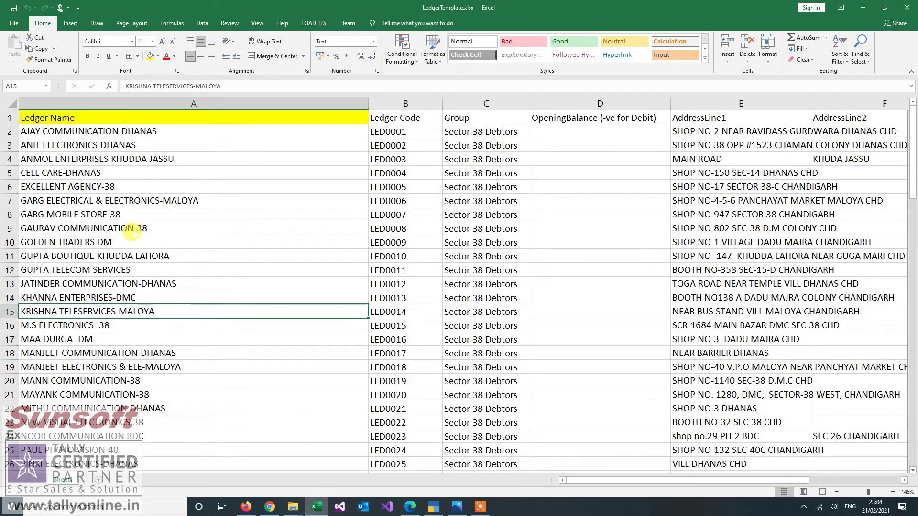
pyautogui.hotkey('ctrl', 'w')
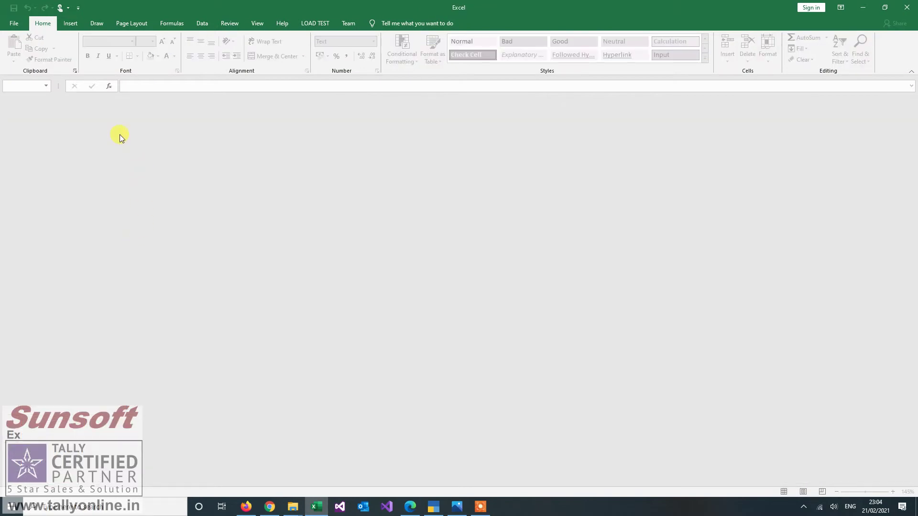
pyautogui.click(18, 26)
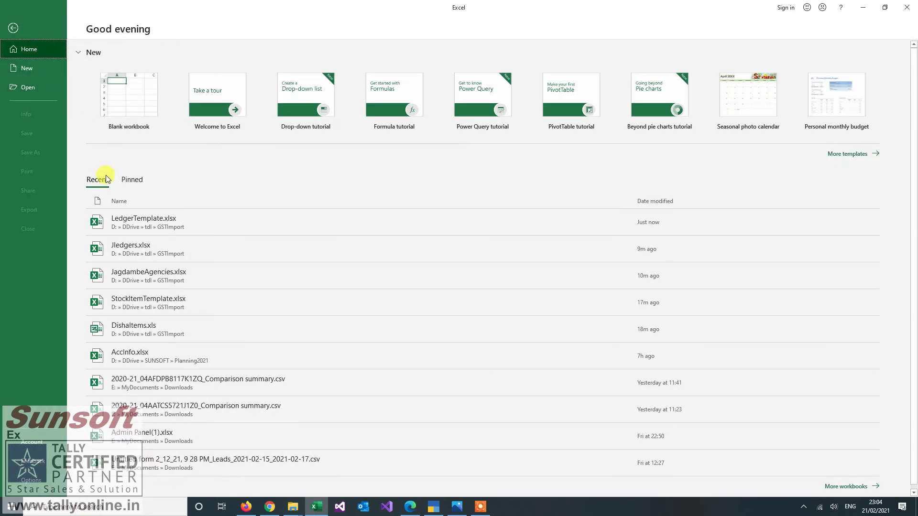
pyautogui.click(188, 299)
# Review item code, unit MTR, group RALLISON, HSN and 18% GST columns, then close the workbook
pyautogui.click(163, 142)
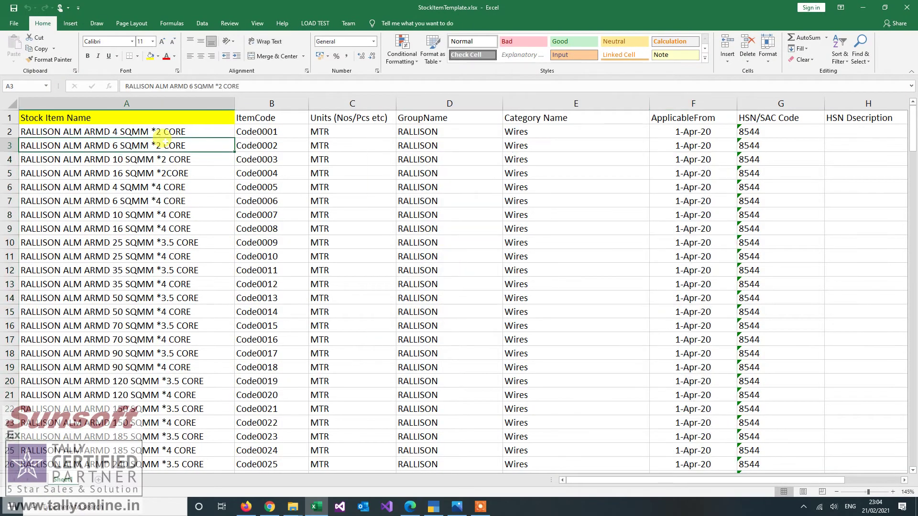
pyautogui.press('Right')
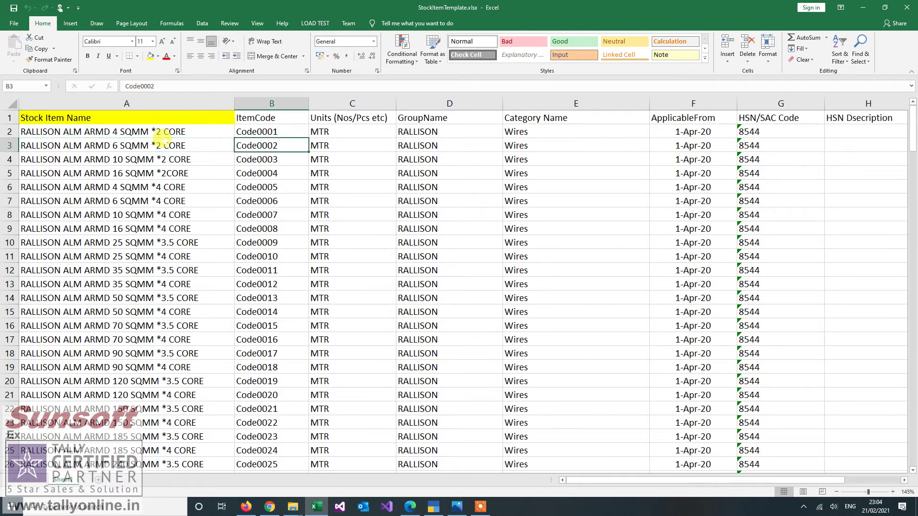
pyautogui.press('Right')
pyautogui.press('Right')
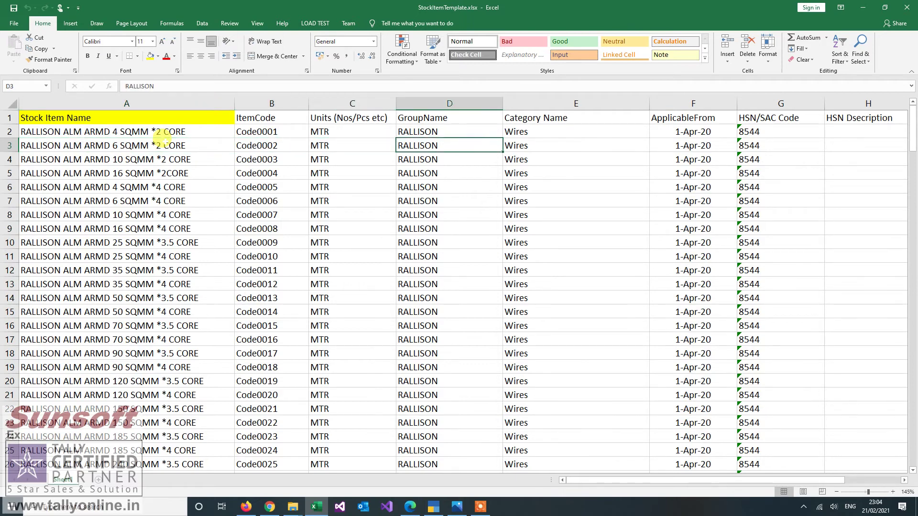
pyautogui.press('Right')
pyautogui.press('Right')
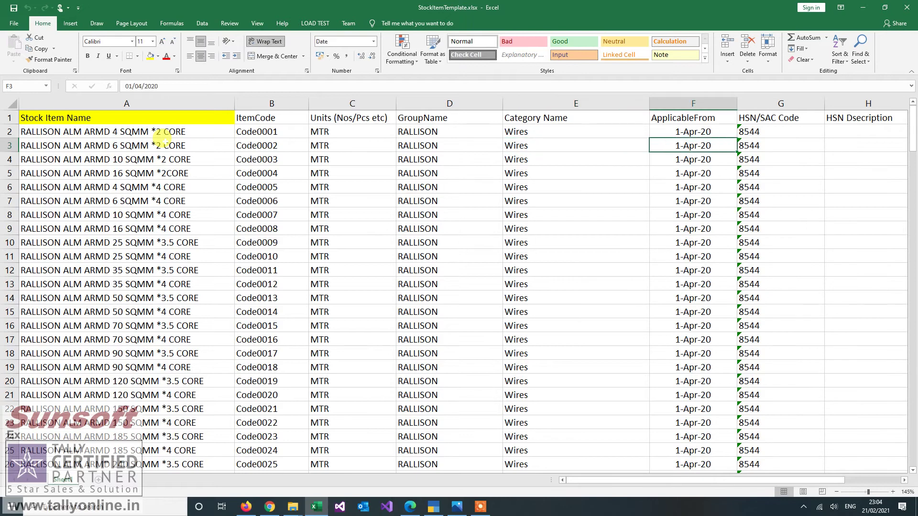
pyautogui.press('Up')
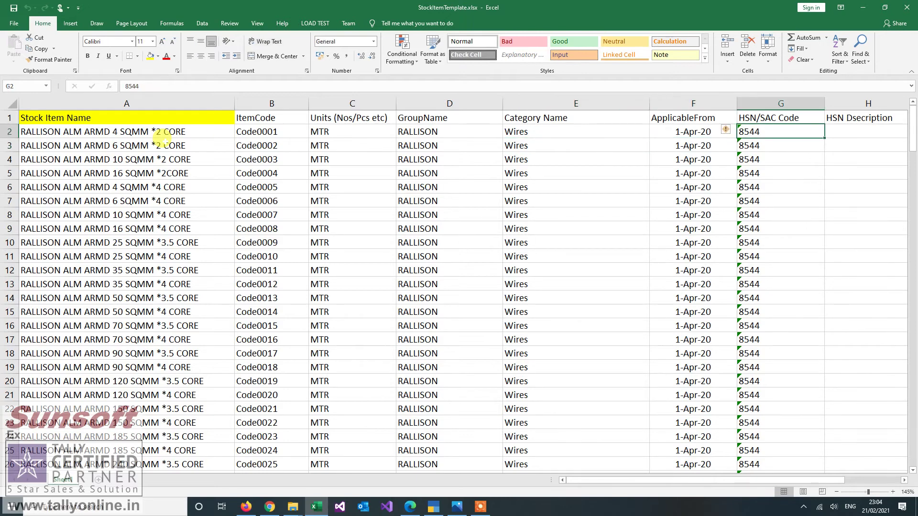
pyautogui.press('Right')
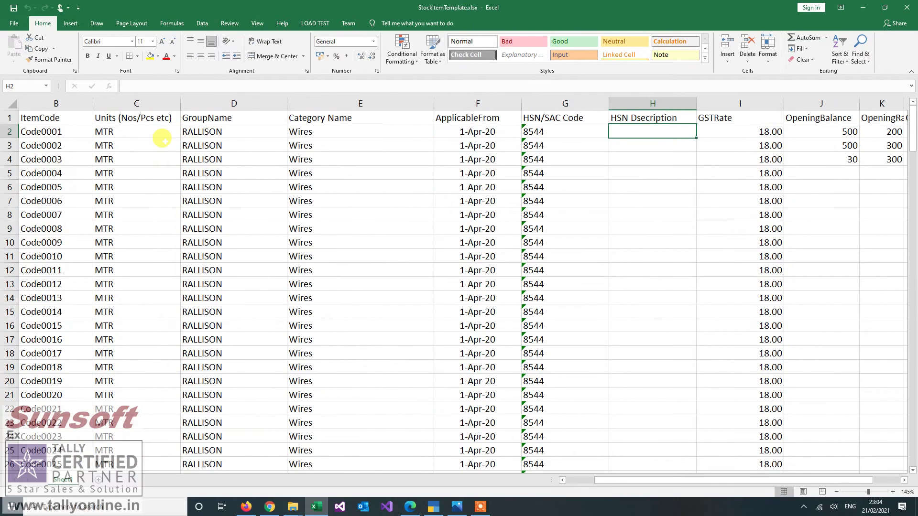
pyautogui.press('Right')
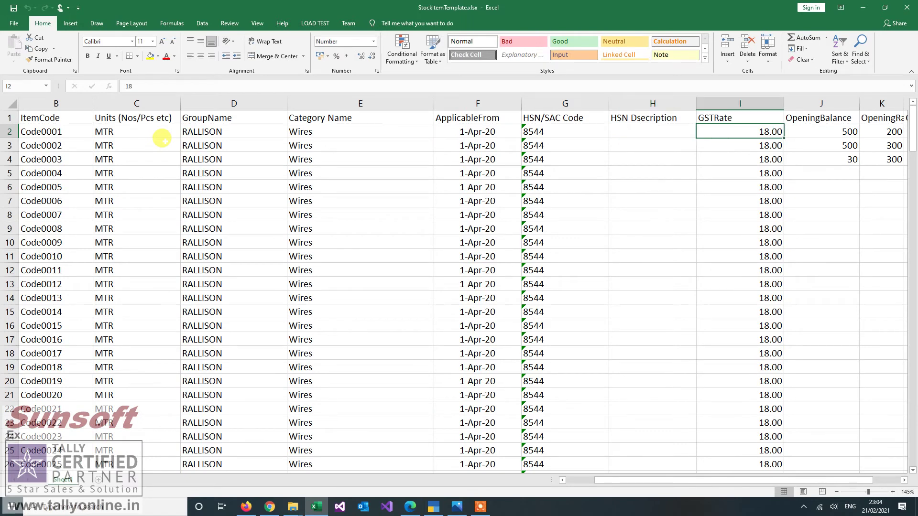
pyautogui.press('Right')
pyautogui.press('Right')
pyautogui.press('Right')
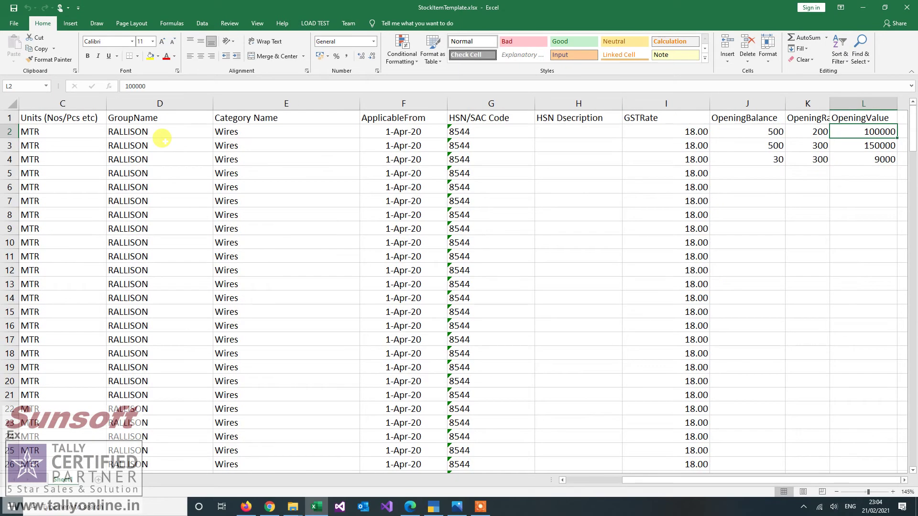
pyautogui.press('Right')
pyautogui.press('Left')
pyautogui.press('Left')
pyautogui.press('Left')
pyautogui.press('Left')
pyautogui.press('Left')
pyautogui.press('Left')
pyautogui.press('Left')
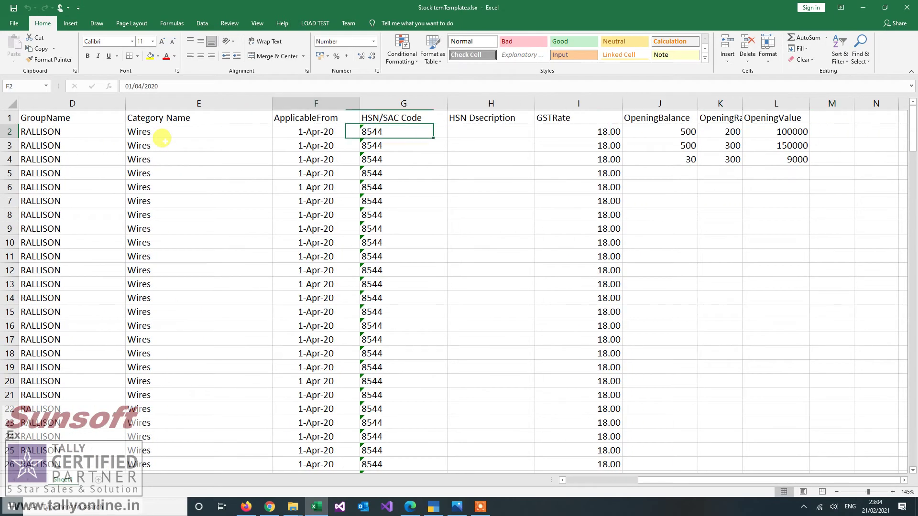
pyautogui.press('Home')
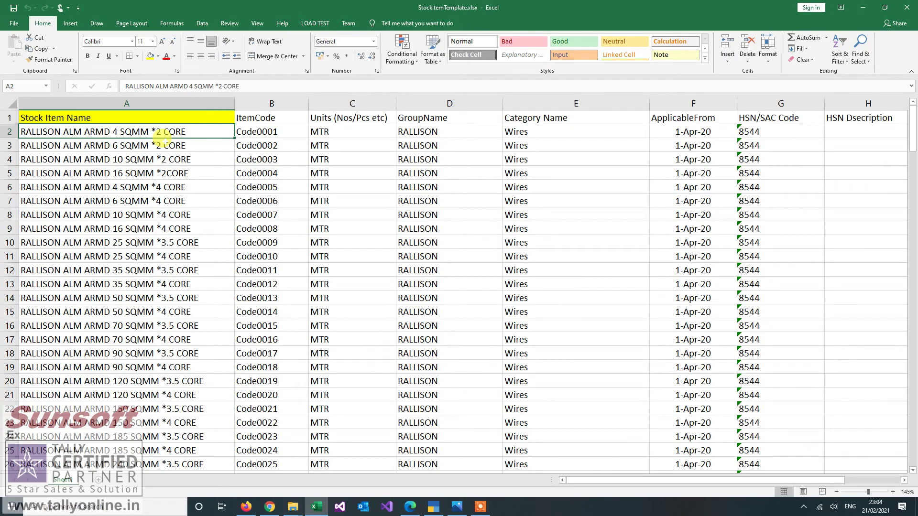
pyautogui.hotkey('ctrl', 'w')
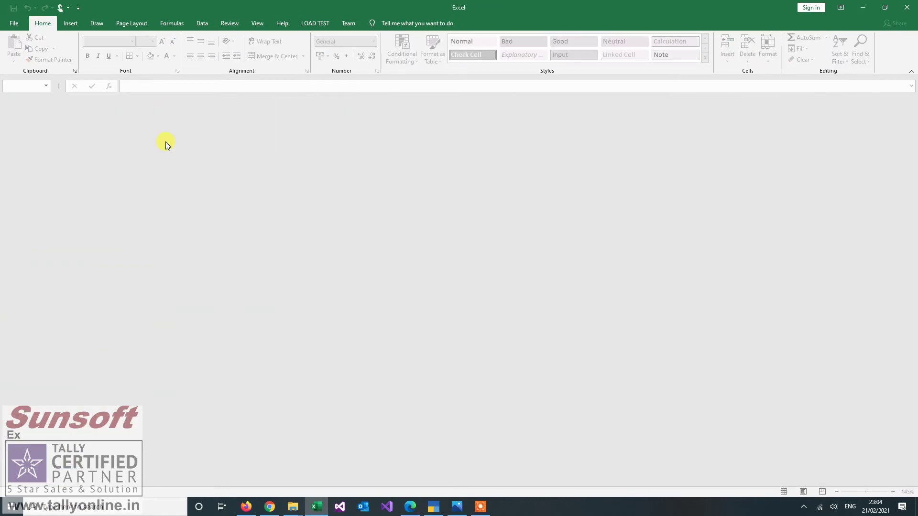
# In TallyPrime, start Sunsoft Import of Data's Import Stock Items
pyautogui.hotkey('alt', 'Tab')
pyautogui.press('Down')
pyautogui.press('Down')
pyautogui.press('Down')
pyautogui.press('Down')
pyautogui.press('Down')
pyautogui.press('Return')
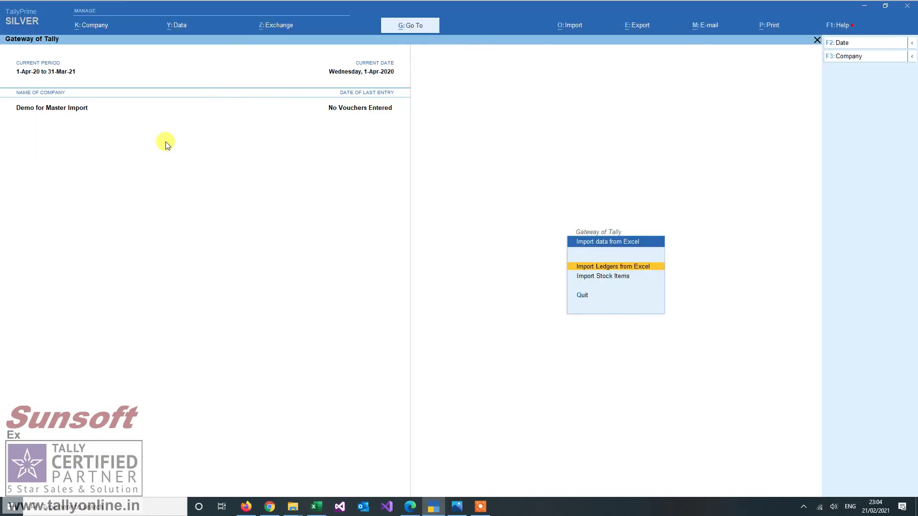
pyautogui.press('Down')
pyautogui.press('Return')
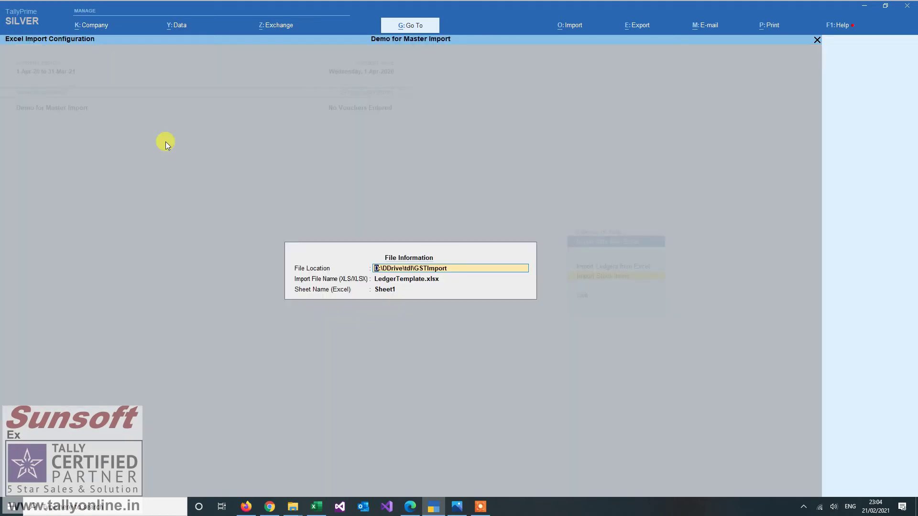
# Import the stock items from StockItemTemplate.xlsx, Sheet1, confirming with Ctrl+A
pyautogui.press('Return')
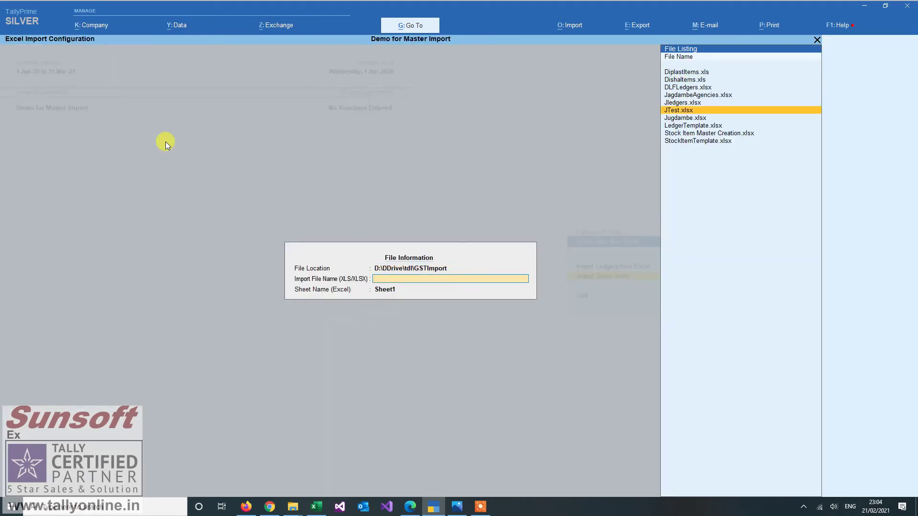
pyautogui.press('Down')
pyautogui.press('Down')
pyautogui.press('Return')
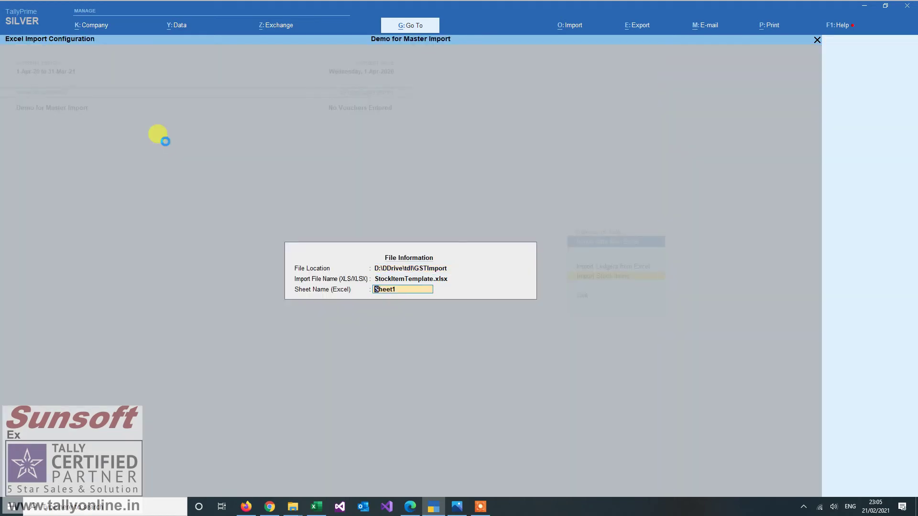
pyautogui.press('Return')
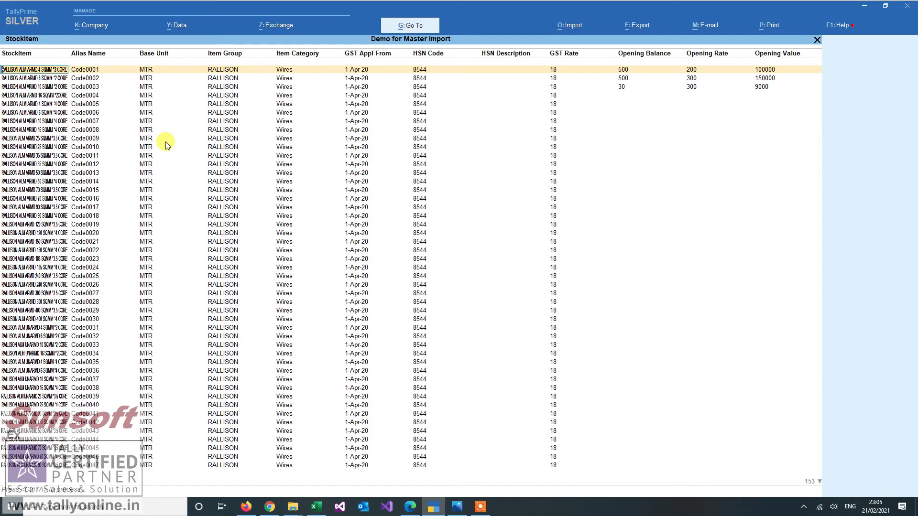
pyautogui.hotkey('ctrl', 'a')
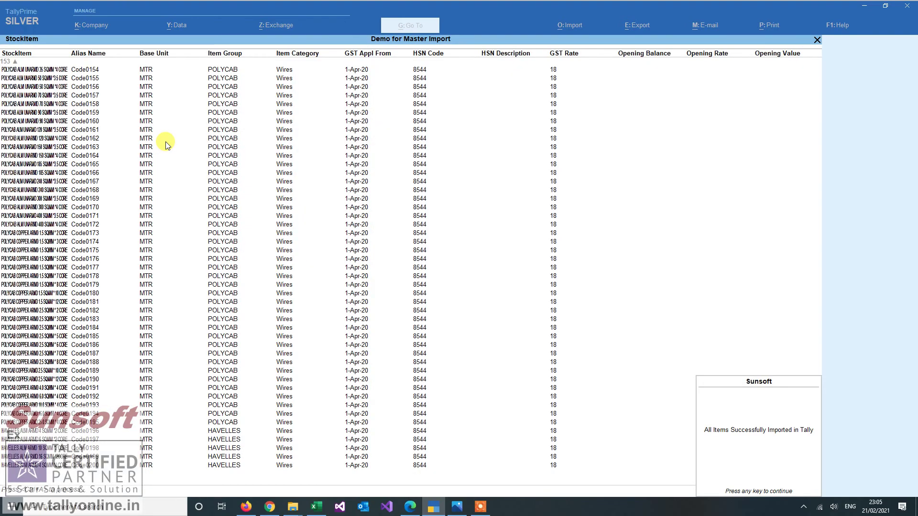
pyautogui.press('Return')
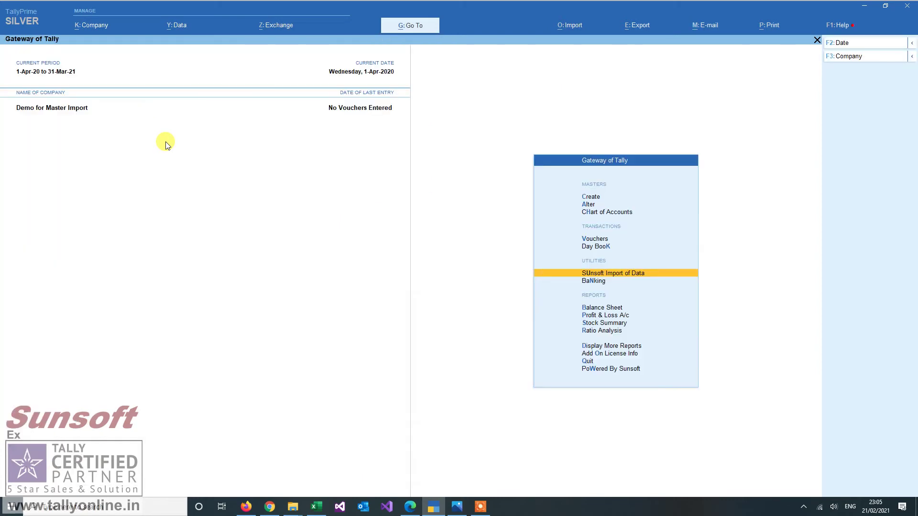
pyautogui.press('Up')
pyautogui.press('Up')
pyautogui.press('Up')
pyautogui.press('Up')
pyautogui.press('Up')
pyautogui.press('Down')
pyautogui.press('Return')
pyautogui.press('Down')
pyautogui.press('Down')
pyautogui.press('Down')
pyautogui.press('Down')
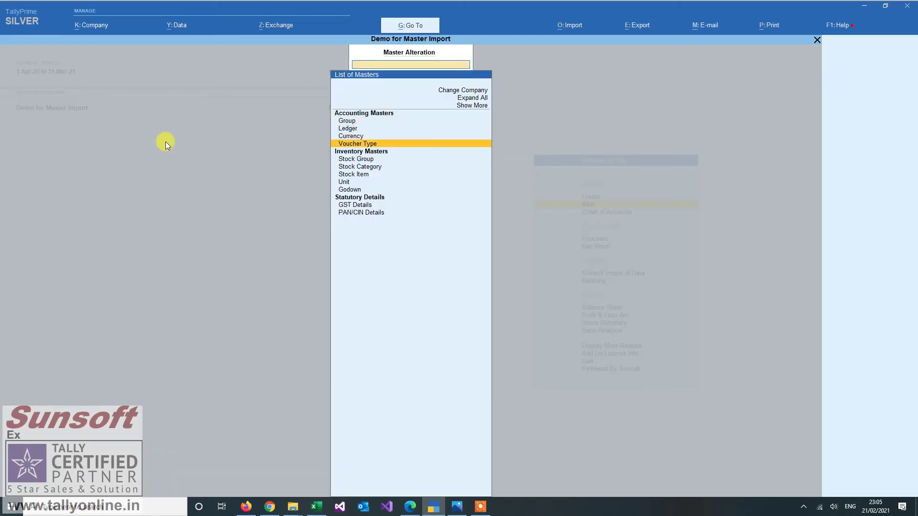
pyautogui.press('Down')
pyautogui.press('Down')
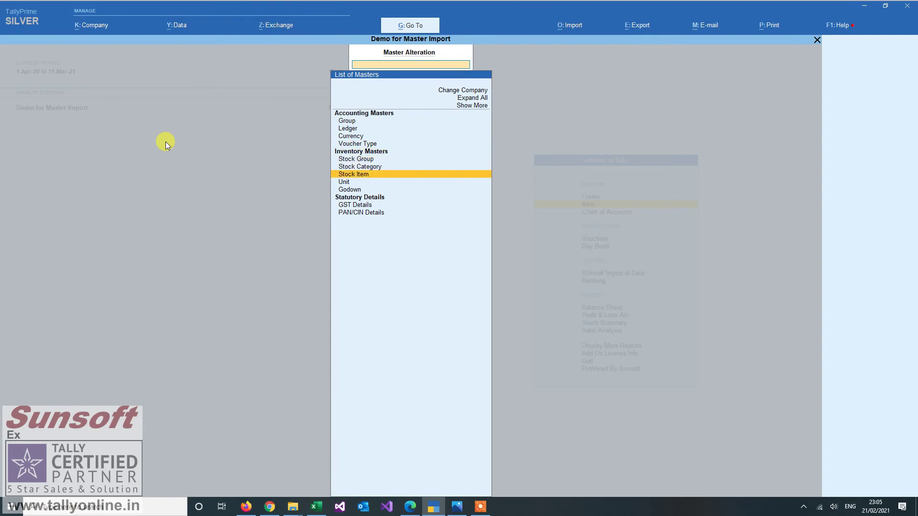
pyautogui.press('Return')
pyautogui.press('Down')
pyautogui.press('Down')
pyautogui.press('Down')
pyautogui.press('Down')
pyautogui.press('Down')
pyautogui.press('Down')
pyautogui.press('Down')
pyautogui.press('Down')
pyautogui.press('Down')
pyautogui.press('Down')
pyautogui.press('Down')
pyautogui.press('Down')
pyautogui.press('Down')
pyautogui.press('Down')
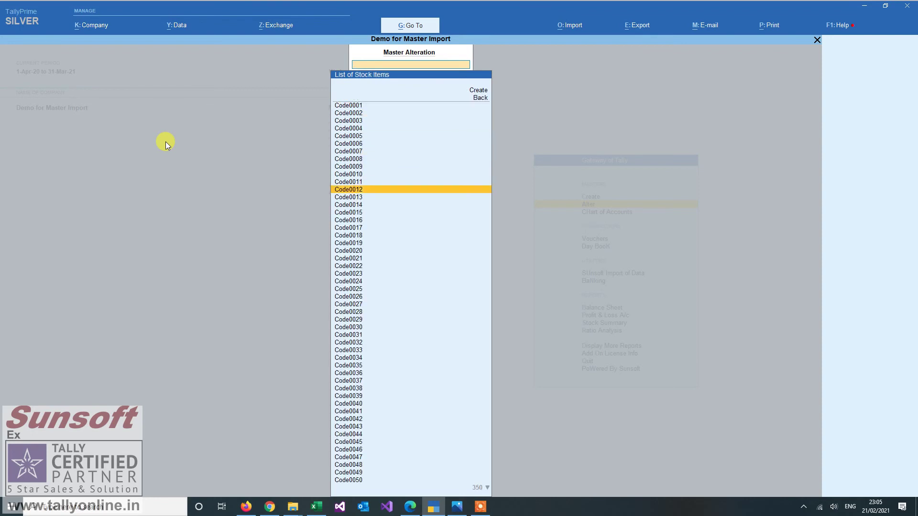
pyautogui.press('Return')
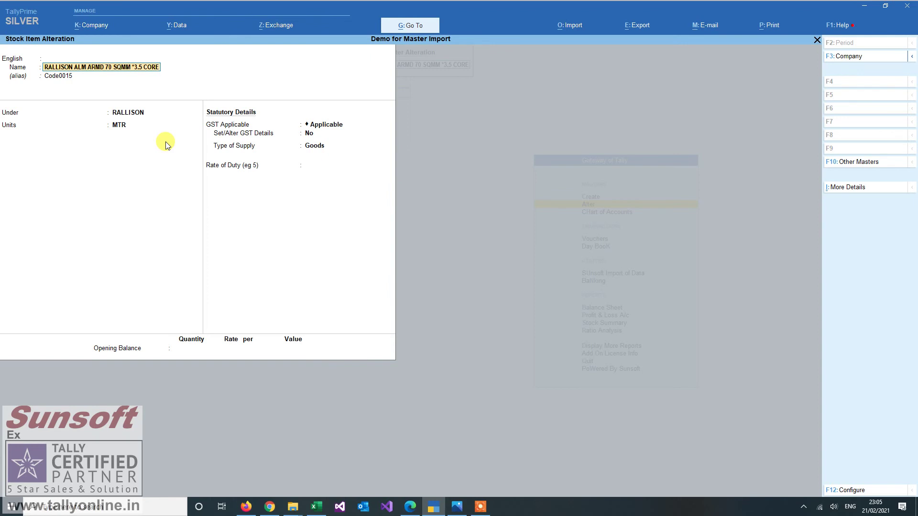
pyautogui.press('Return')
pyautogui.press('Return')
pyautogui.press('Return')
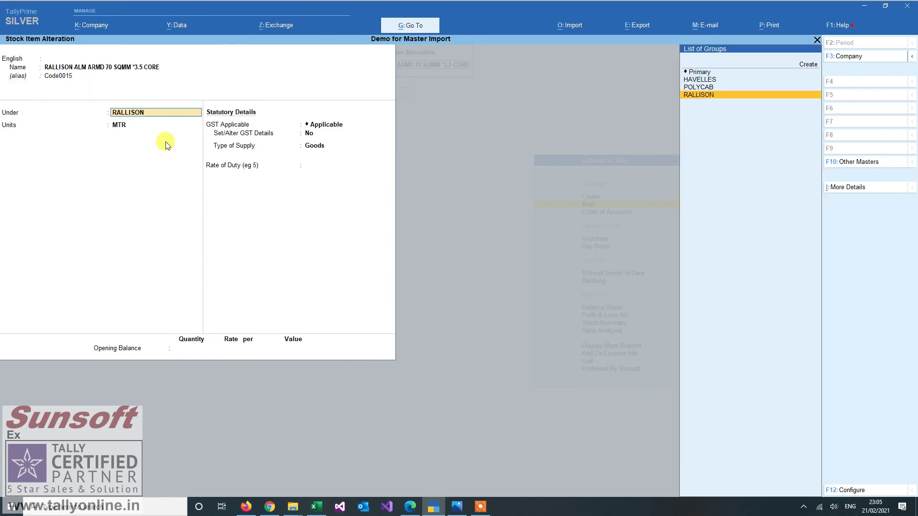
pyautogui.press('Return')
pyautogui.press('Return')
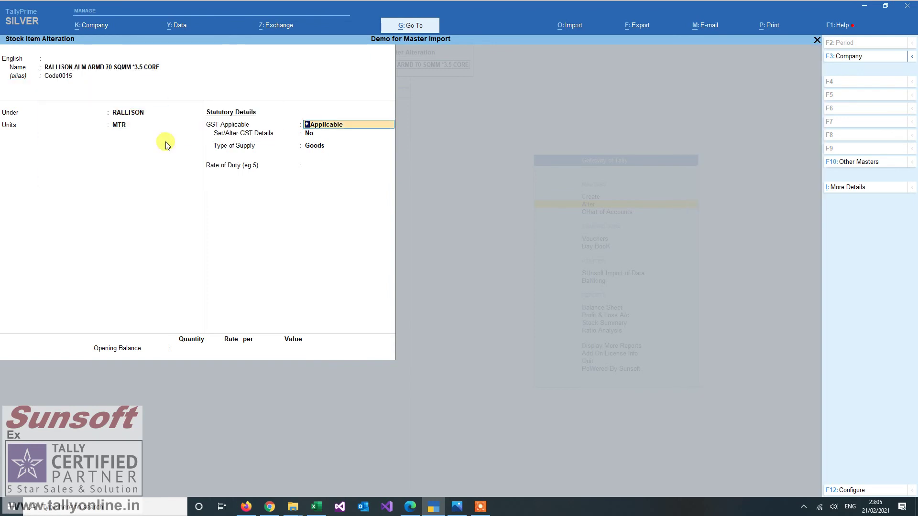
pyautogui.press('Return')
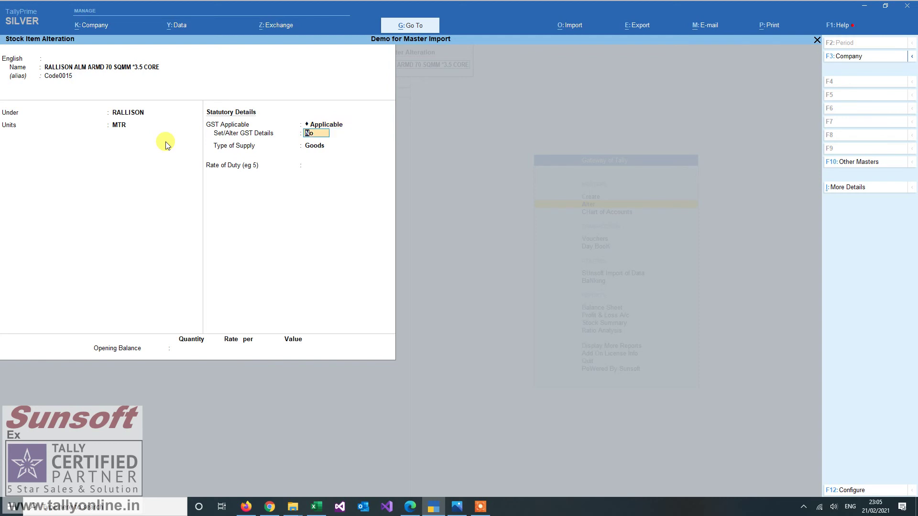
pyautogui.press('y')
pyautogui.press('Return')
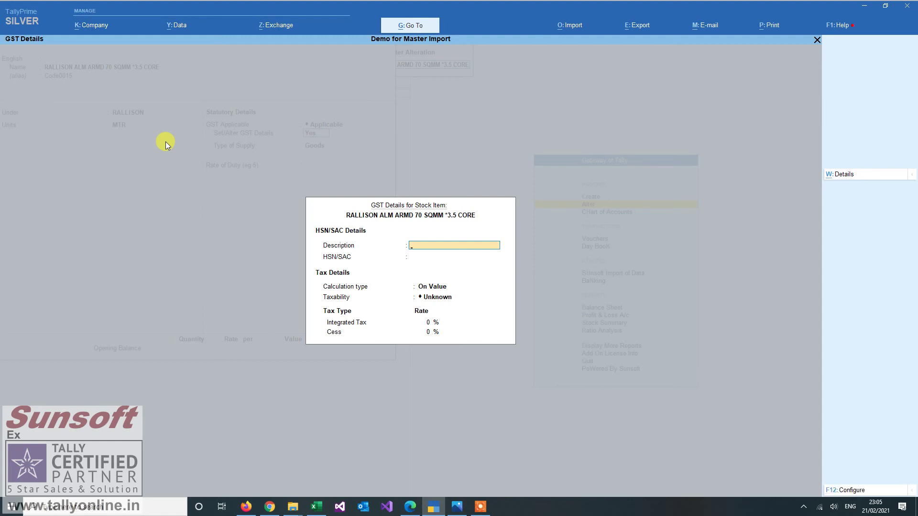
pyautogui.hotkey('ctrl', 'w')
pyautogui.press('Escape')
pyautogui.press('Escape')
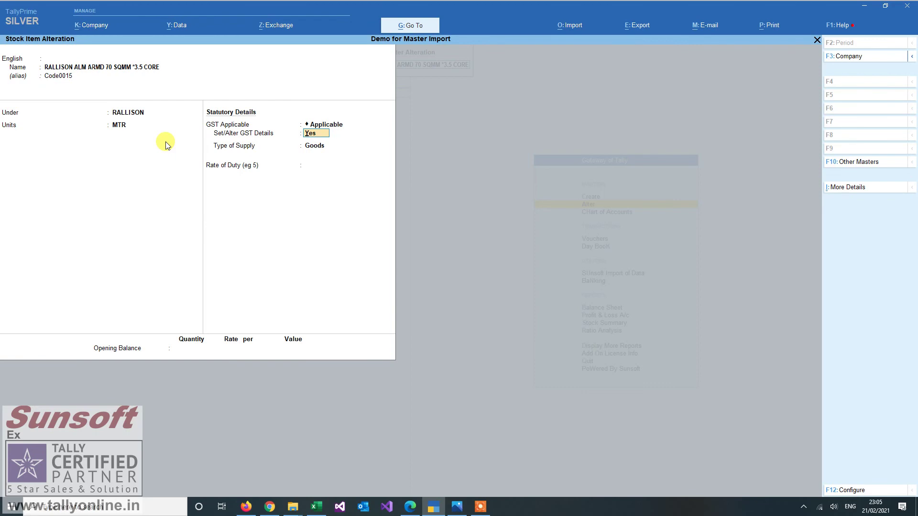
pyautogui.press('Escape')
pyautogui.press('y')
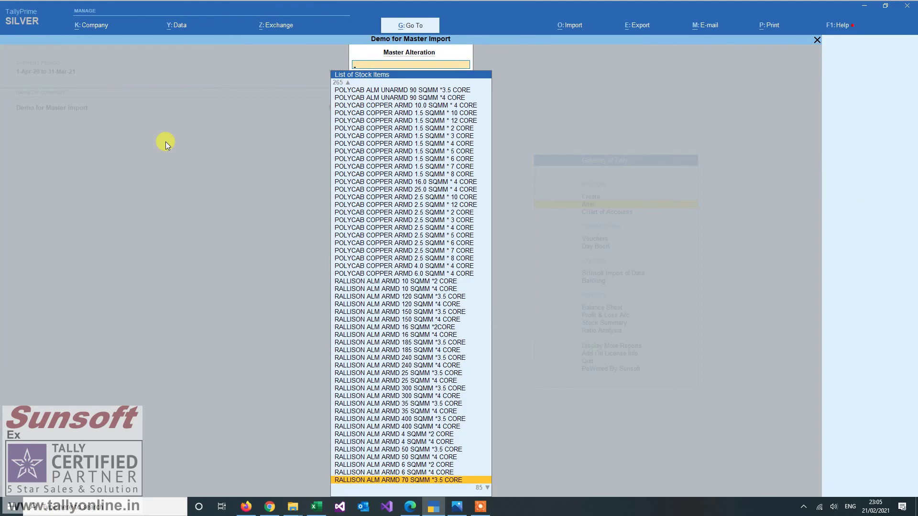
pyautogui.press('Up')
pyautogui.press('Up')
pyautogui.press('Up')
pyautogui.press('Up')
pyautogui.press('Up')
pyautogui.press('Up')
pyautogui.press('Up')
pyautogui.press('Up')
pyautogui.press('Up')
pyautogui.press('Up')
pyautogui.press('Up')
pyautogui.press('Up')
pyautogui.press('Up')
pyautogui.press('Up')
pyautogui.press('Up')
pyautogui.press('Up')
pyautogui.press('Up')
pyautogui.press('Return')
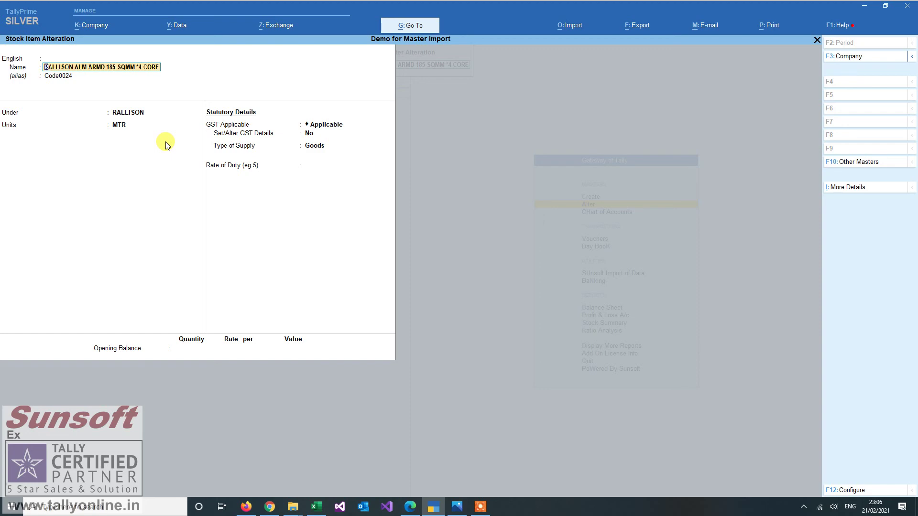
pyautogui.press('BackSpace')
pyautogui.press('Escape')
pyautogui.press('y')
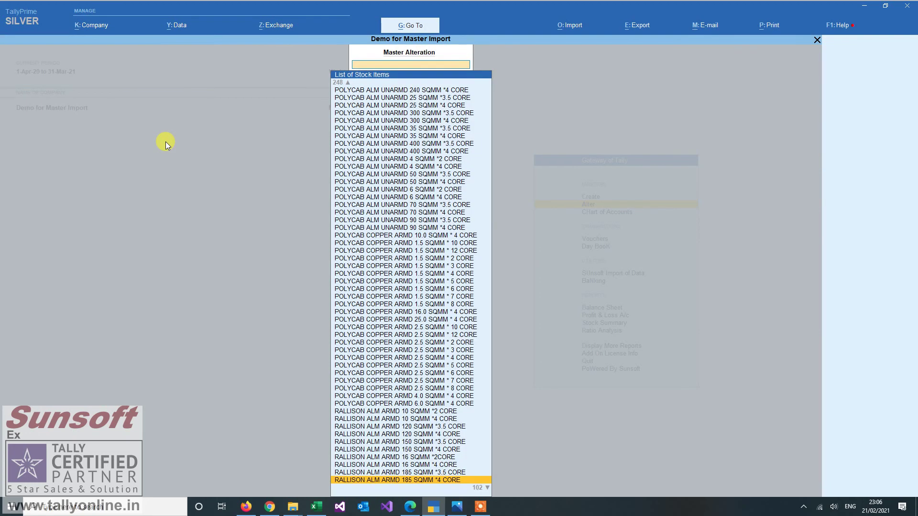
pyautogui.press('Escape')
pyautogui.press('Escape')
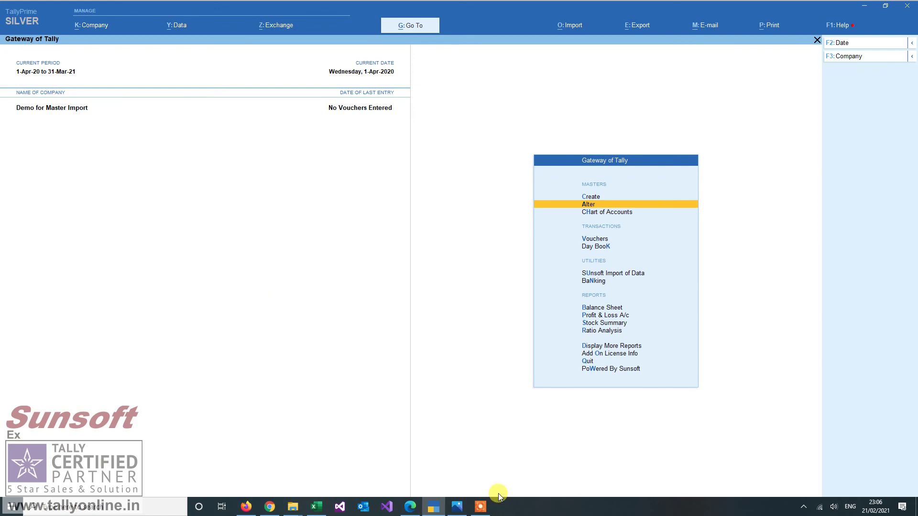